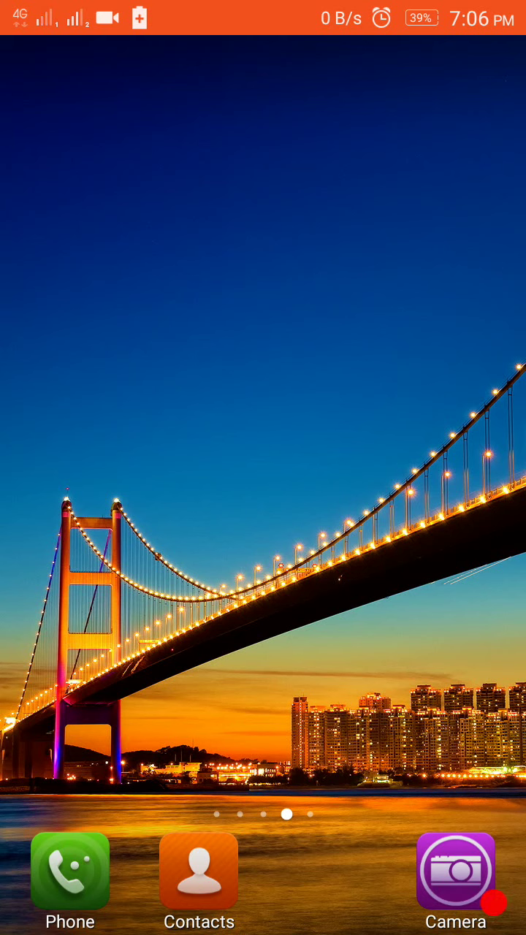
Swipe to the fifth home-screen page and launch Chrome from its shortcut
left_click_drag(309, 606, 98, 601)
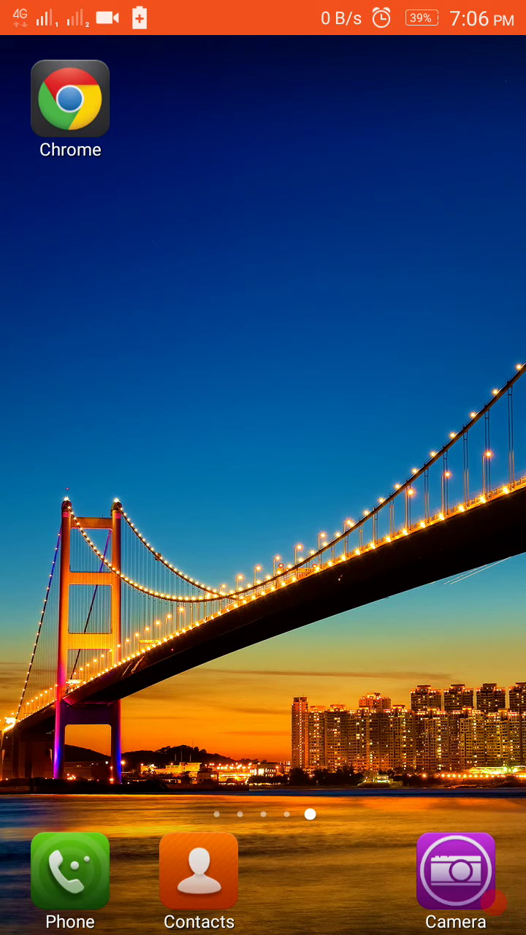
left_click(494, 904)
Load appsgeyser.com in Chrome and go to its sign-in form
left_click(61, 107)
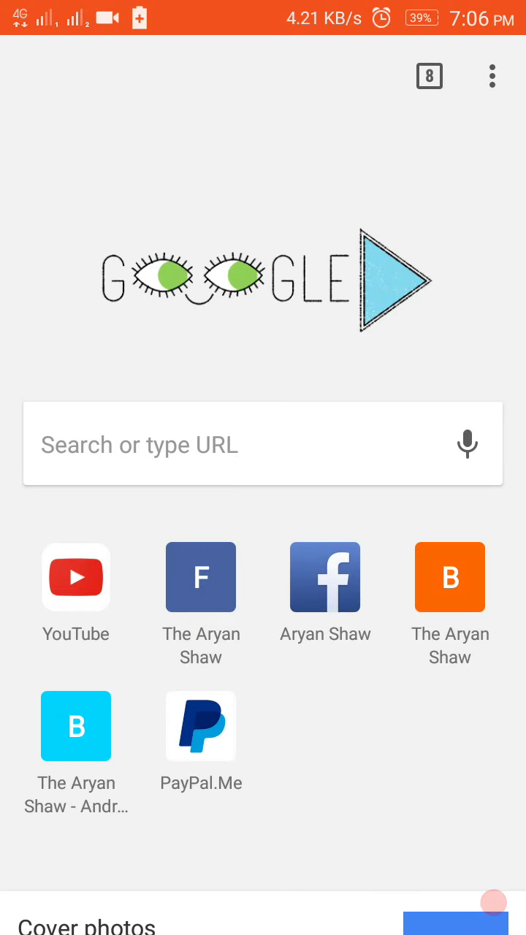
left_click(341, 426)
type("a")
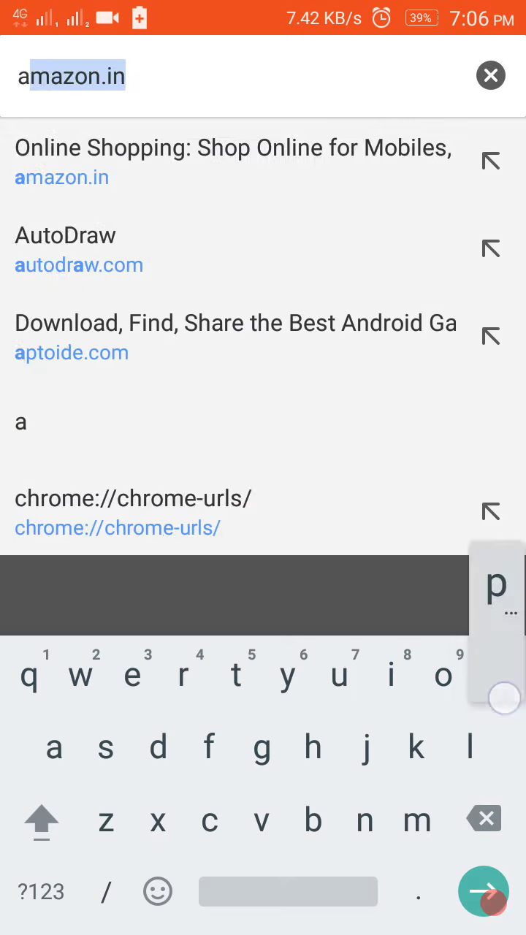
type("pps")
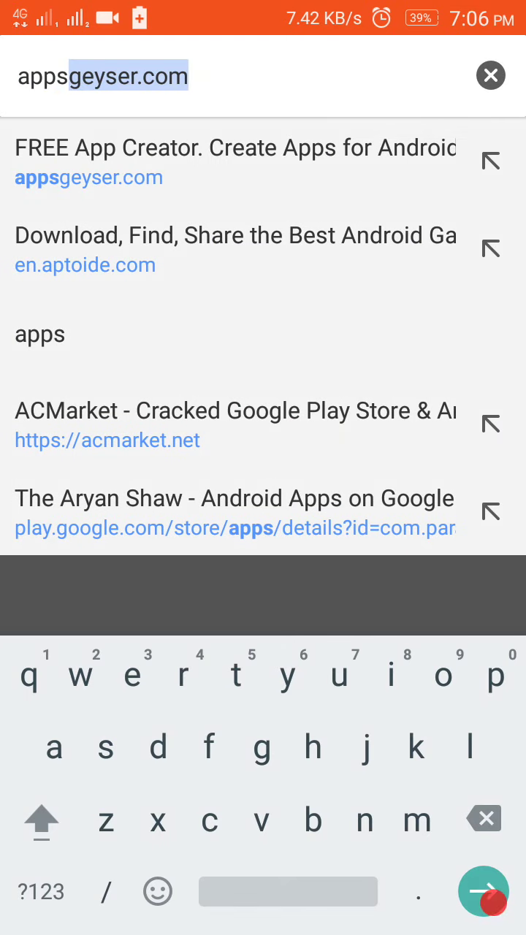
left_click(493, 903)
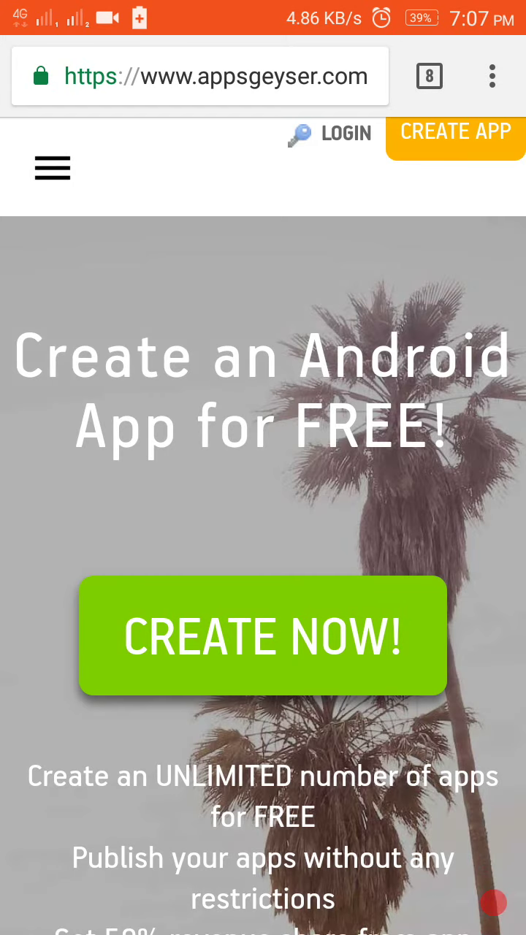
left_click(347, 133)
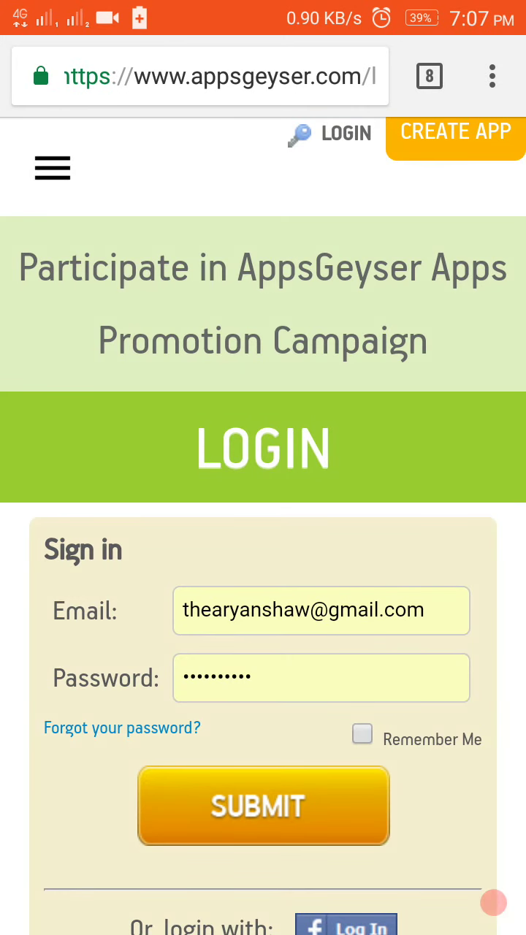
Sign in to AppsGeyser with Remember Me checked
left_click(362, 735)
scroll(418, 775, "down", 2)
left_click(324, 690)
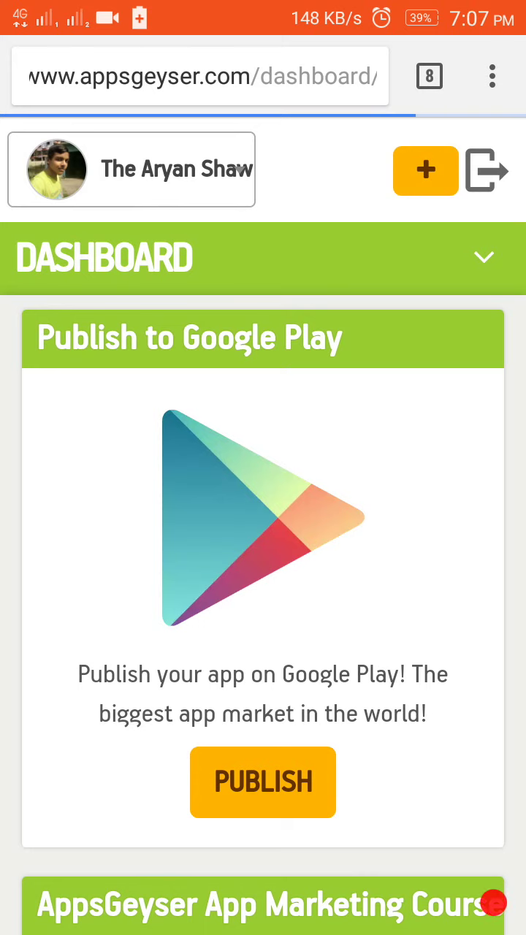
Scroll through the dashboard and back up, then start creating a new app
scroll(198, 620, "down", 5)
scroll(198, 620, "down", 4)
scroll(168, 636, "down", 10)
scroll(168, 636, "up", 10)
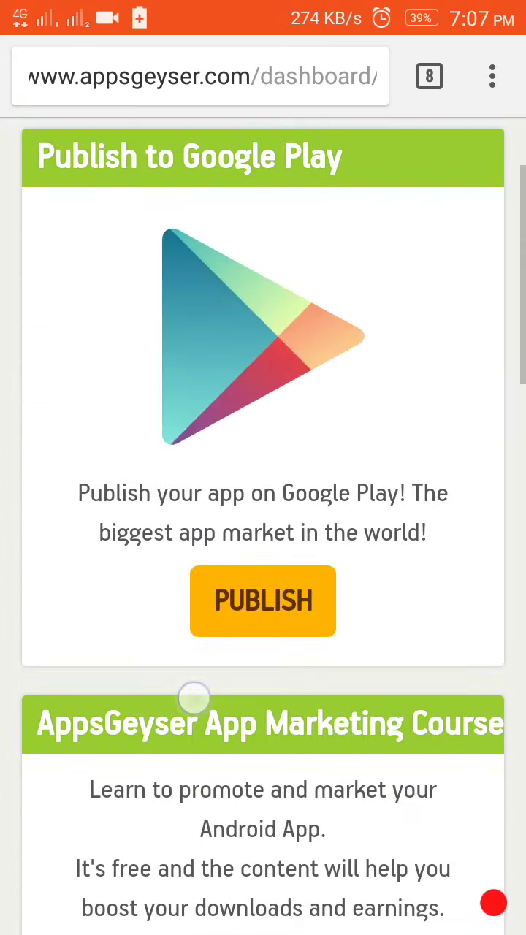
scroll(192, 695, "down", 1)
scroll(136, 762, "down", 3)
scroll(263, 512, "down", 6)
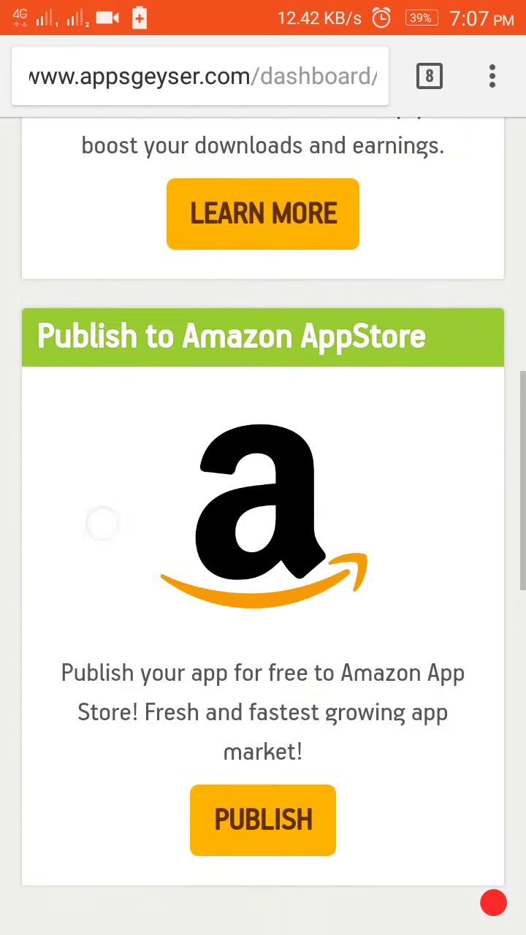
scroll(263, 511, "down", 7)
scroll(263, 512, "down", 10)
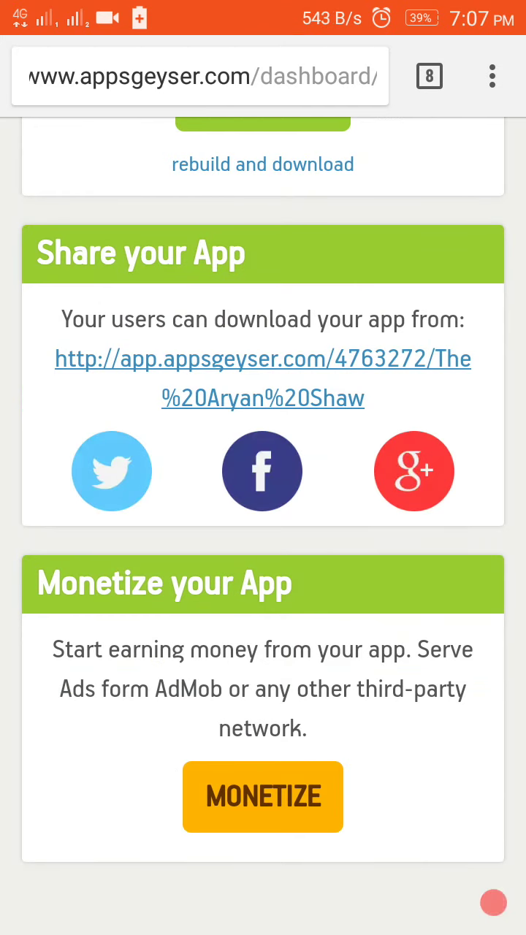
scroll(219, 685, "up", 10)
scroll(219, 685, "up", 10)
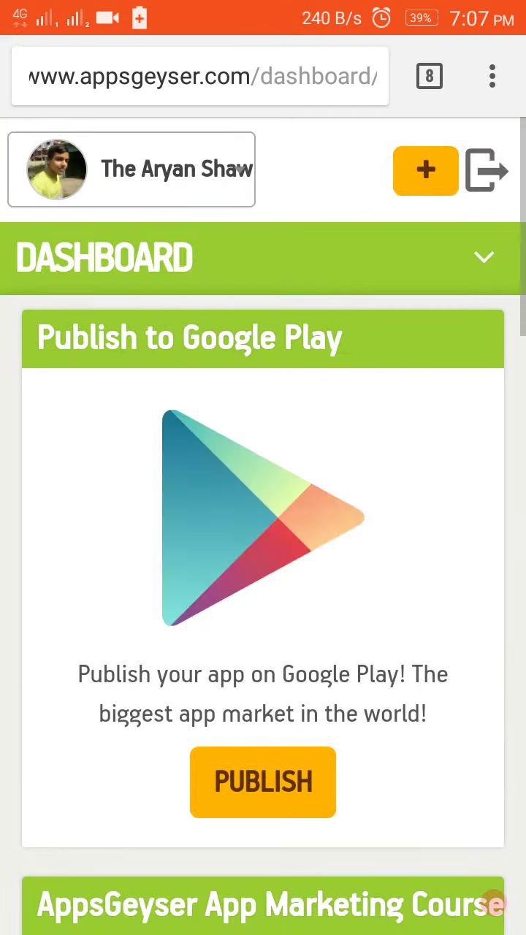
left_click(426, 170)
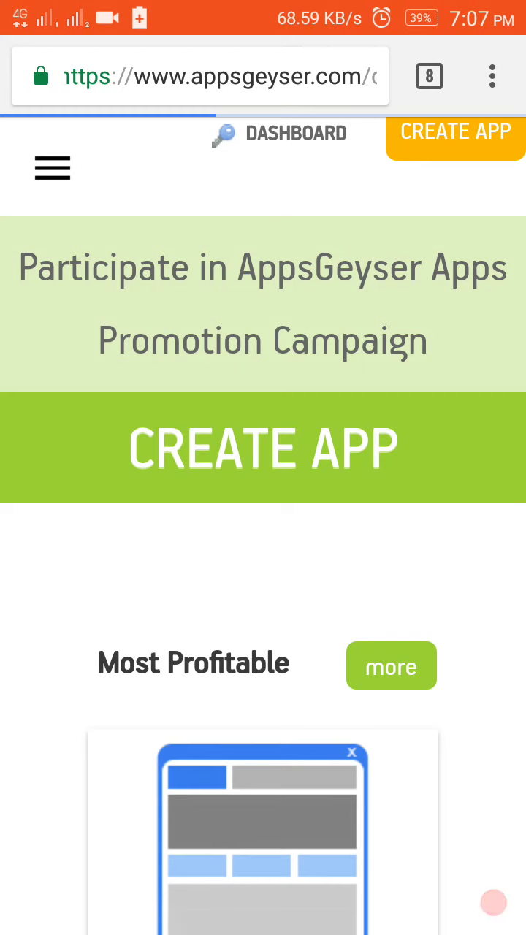
Browse the template categories and pick the Website template under Most Profitable
left_click(468, 141)
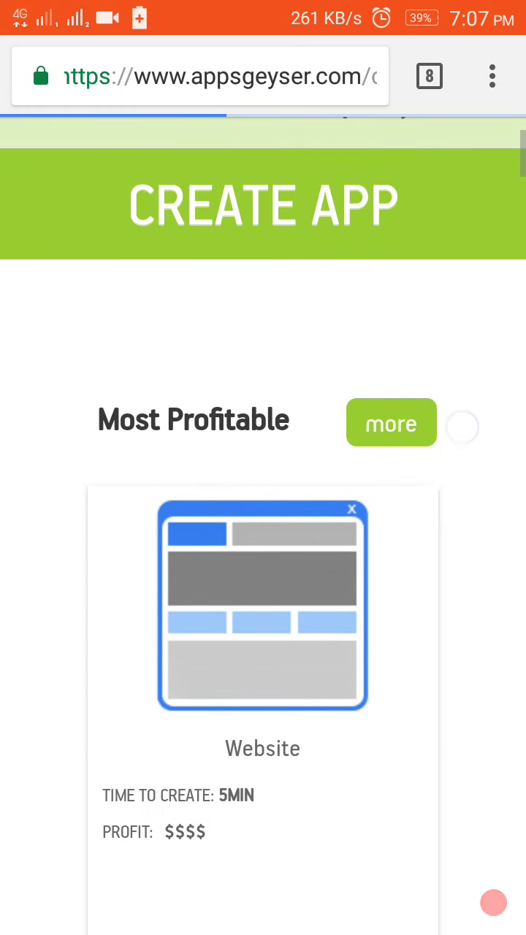
left_click_drag(462, 427, 458, 473)
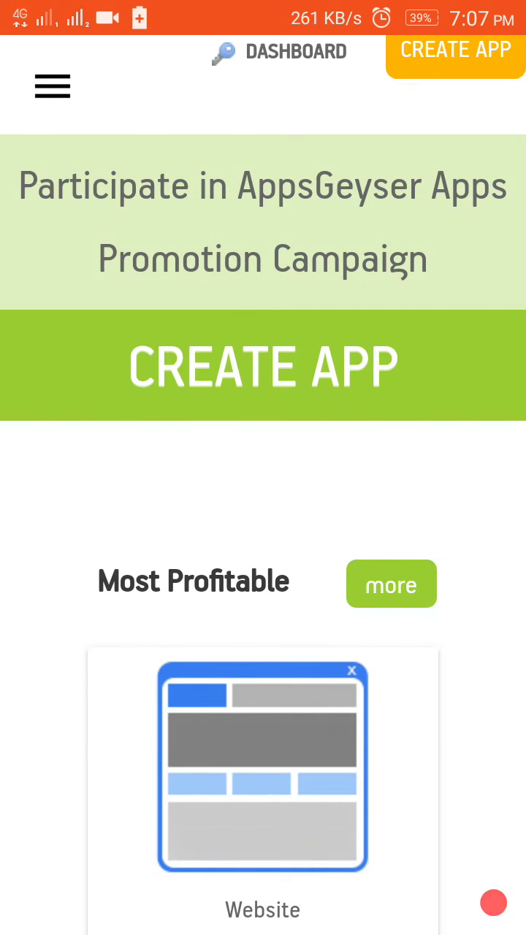
scroll(413, 526, "down", 10)
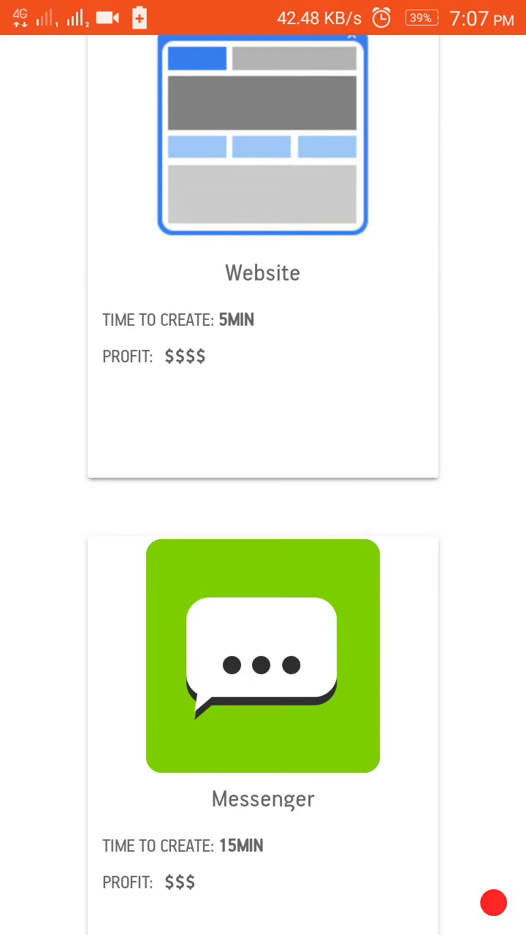
left_click_drag(465, 397, 434, 666)
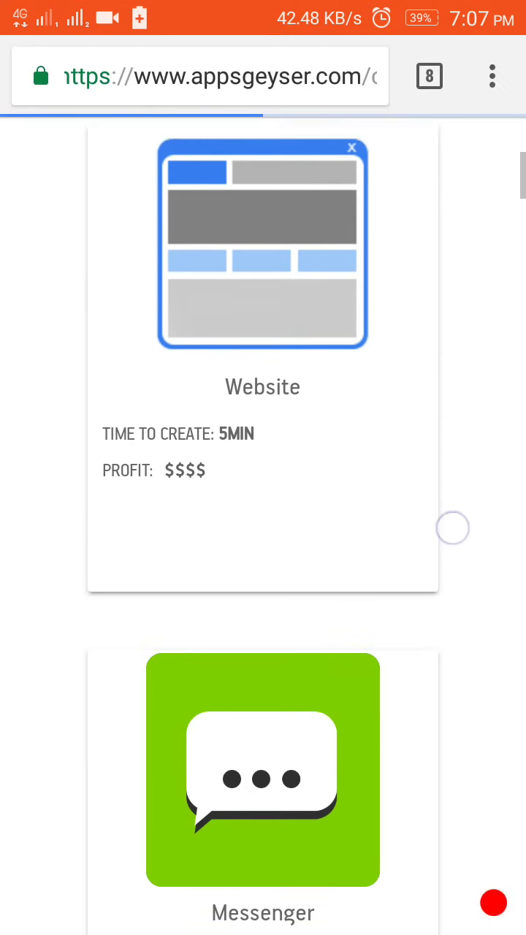
scroll(448, 509, "down", 4)
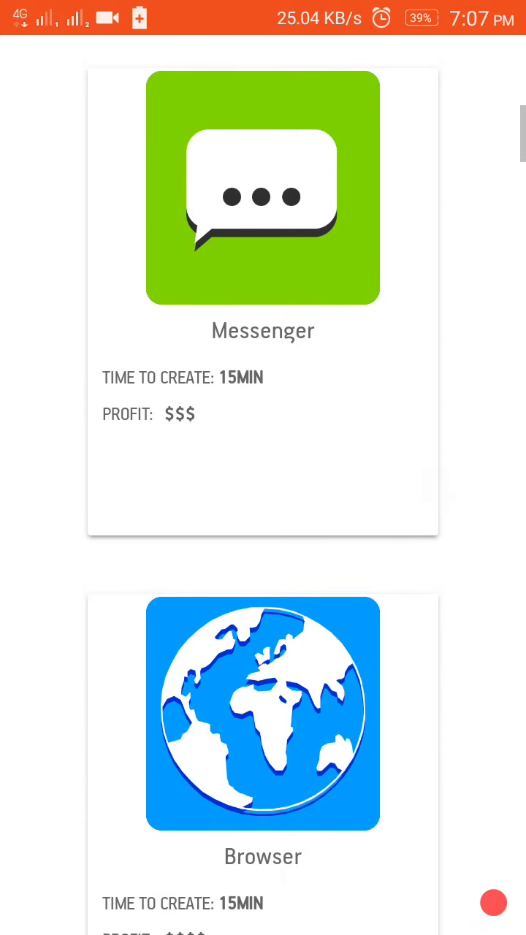
scroll(429, 602, "down", 5)
scroll(444, 623, "down", 3)
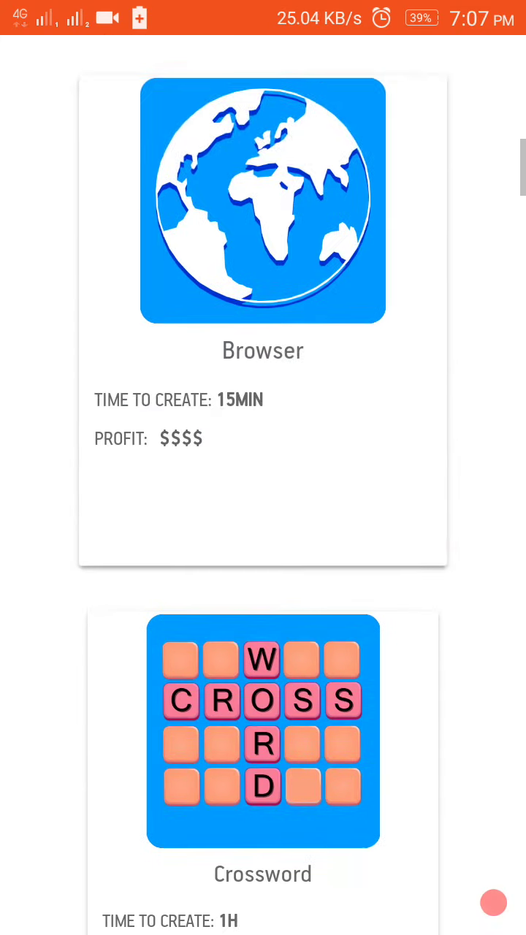
scroll(419, 472, "down", 5)
scroll(420, 472, "down", 5)
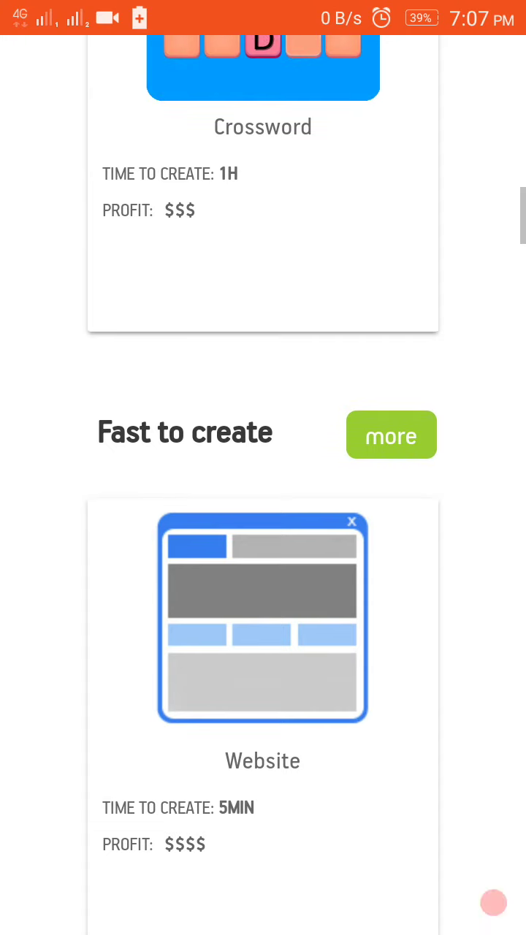
scroll(413, 507, "down", 2)
scroll(413, 507, "down", 8)
scroll(413, 507, "down", 10)
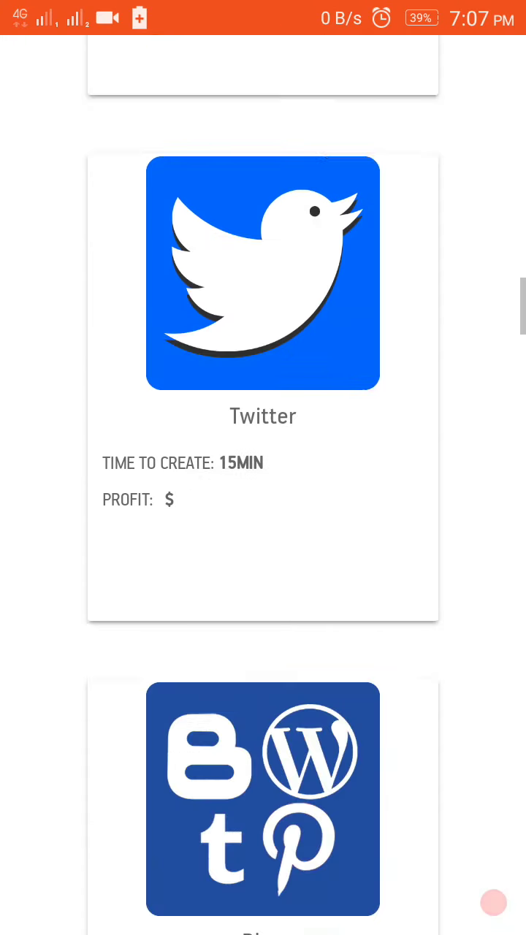
scroll(339, 656, "down", 3)
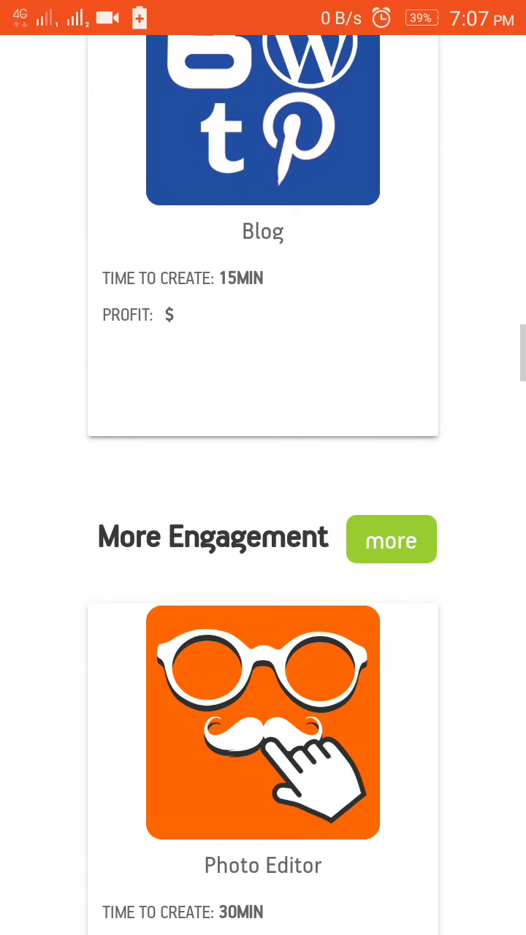
scroll(183, 328, "up", 2)
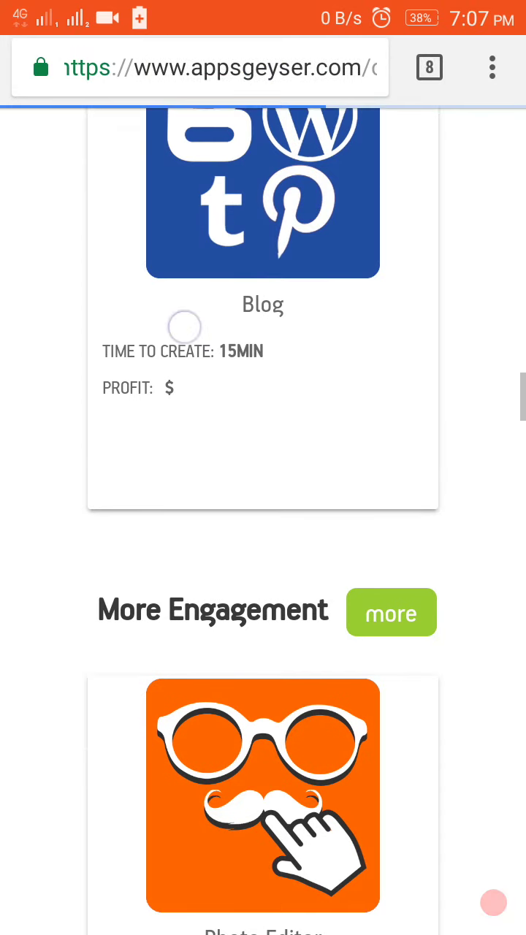
scroll(344, 606, "down", 5)
scroll(366, 635, "down", 4)
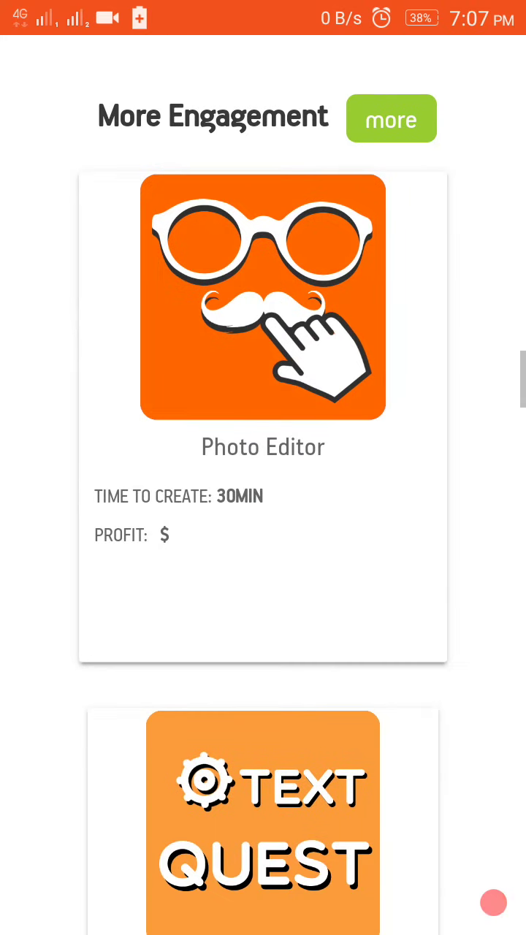
scroll(386, 606, "down", 5)
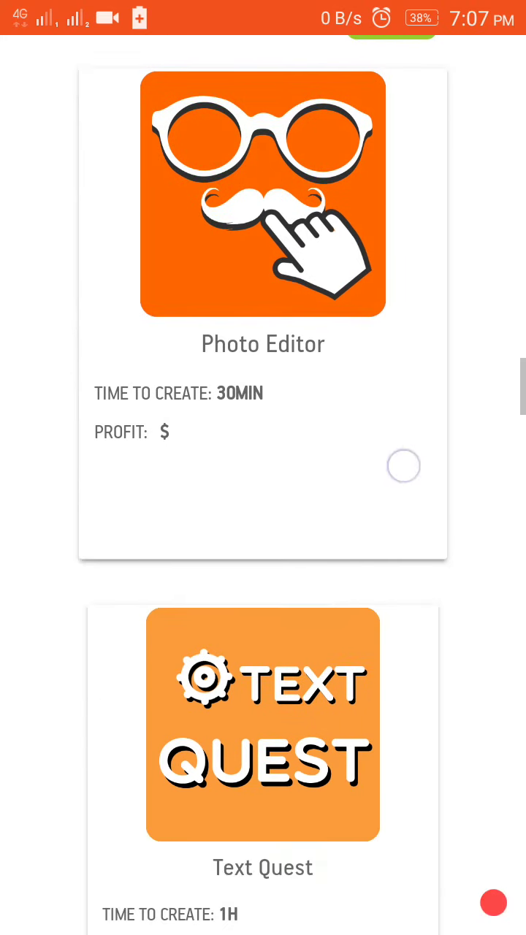
scroll(386, 606, "down", 10)
scroll(386, 606, "down", 10)
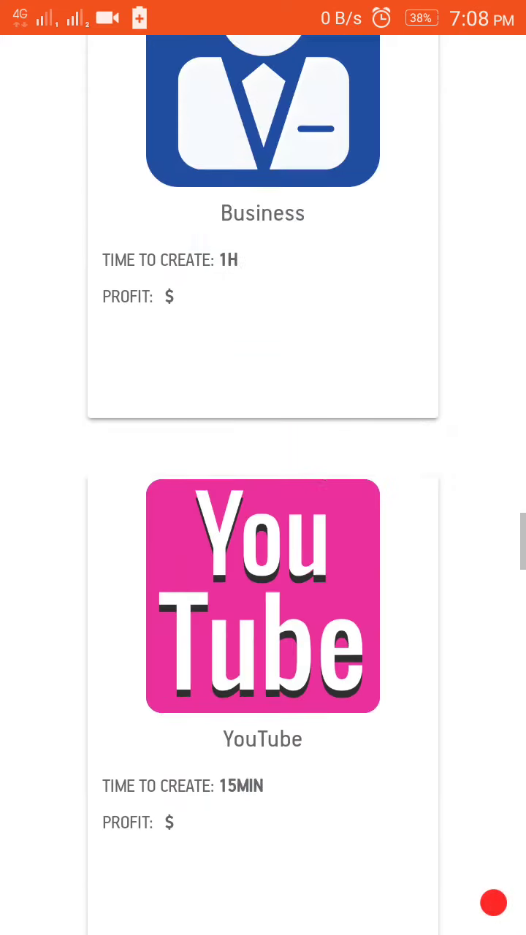
scroll(386, 606, "down", 5)
scroll(422, 353, "down", 1)
scroll(384, 578, "up", 8)
scroll(384, 578, "down", 3)
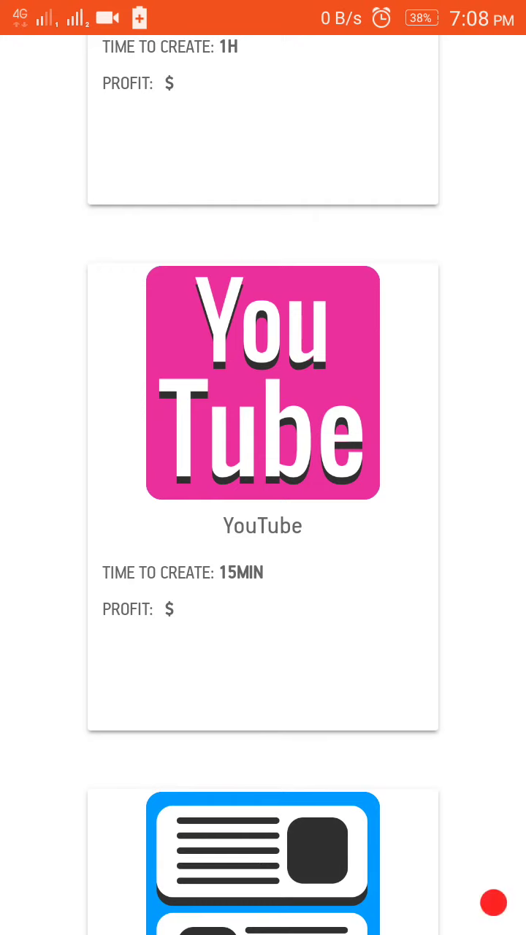
scroll(368, 557, "up", 3)
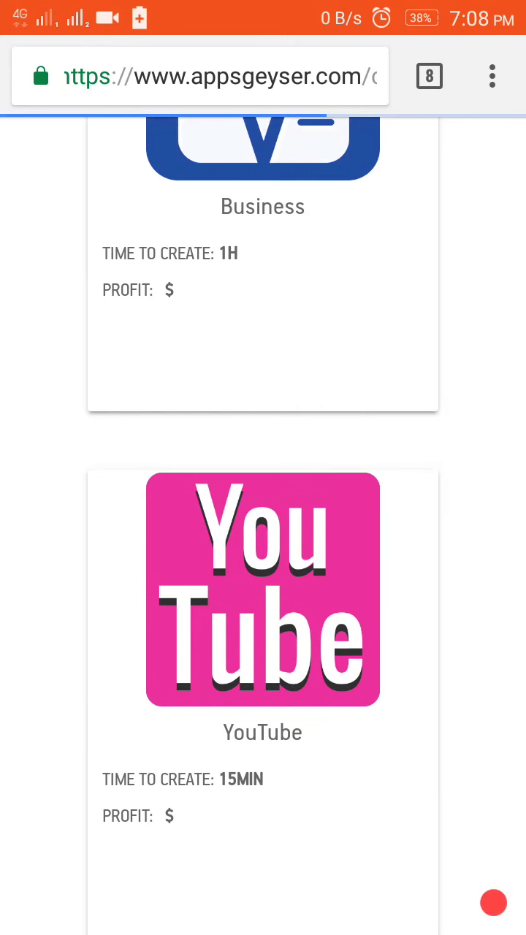
scroll(402, 406, "up", 5)
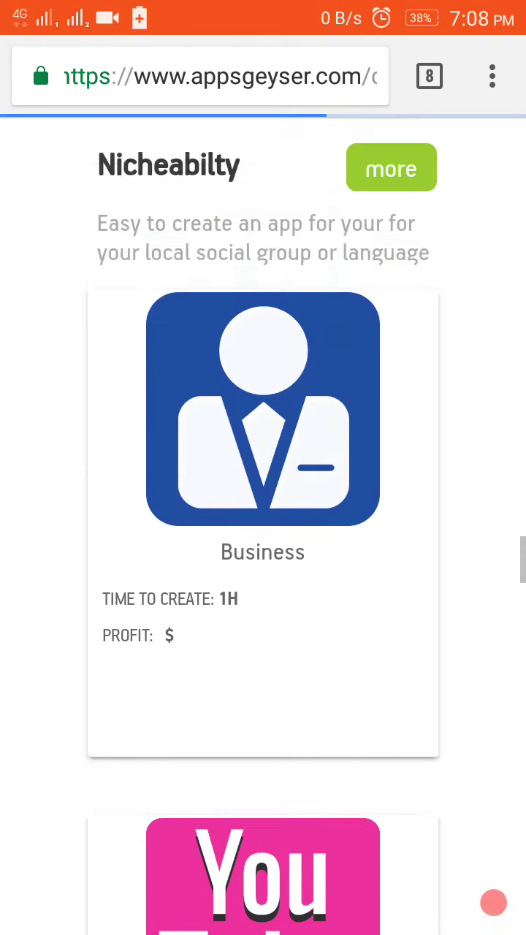
scroll(414, 374, "up", 10)
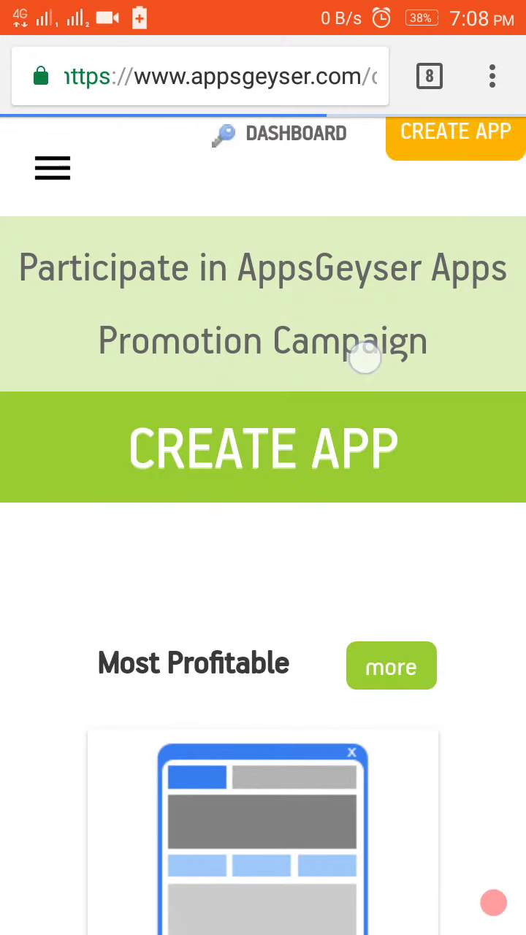
left_click_drag(365, 355, 355, 736)
scroll(447, 441, "down", 3)
scroll(447, 441, "down", 3)
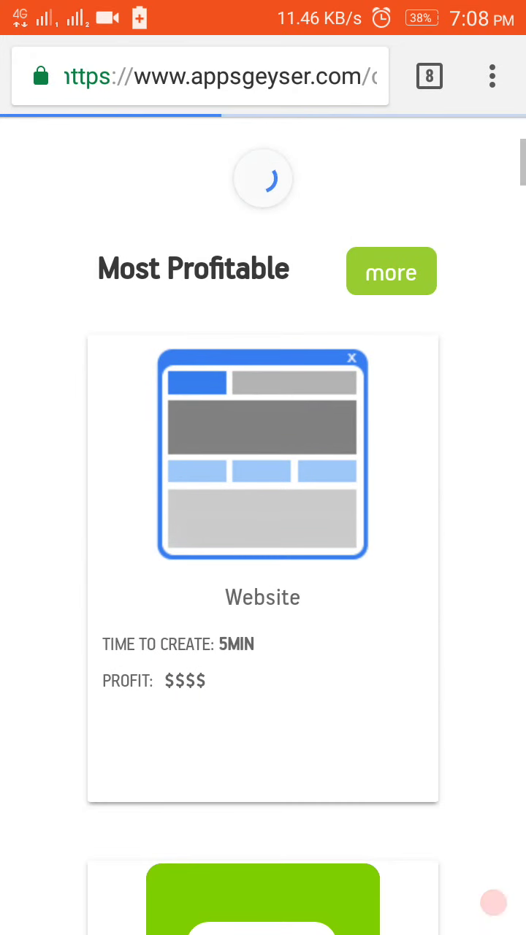
scroll(71, 618, "down", 10)
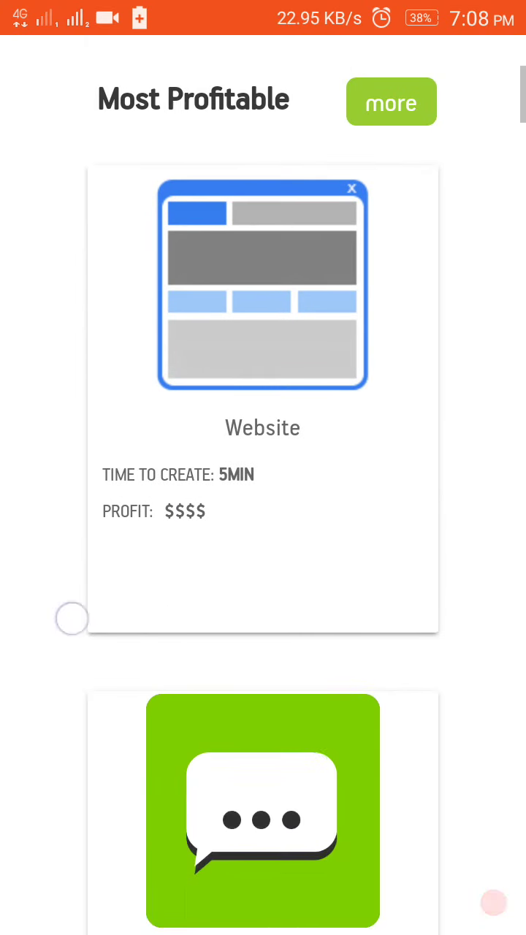
scroll(388, 489, "up", 4)
scroll(366, 728, "down", 10)
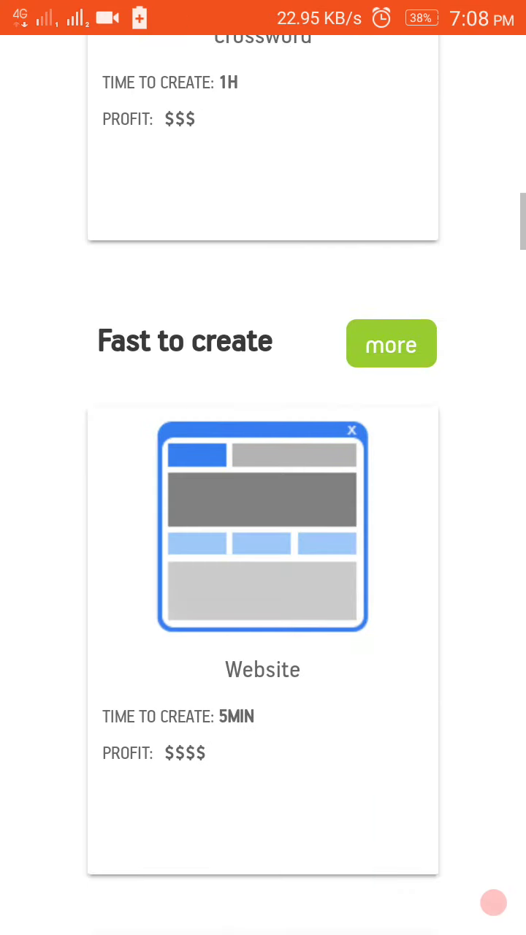
scroll(478, 407, "down", 5)
scroll(263, 467, "down", 10)
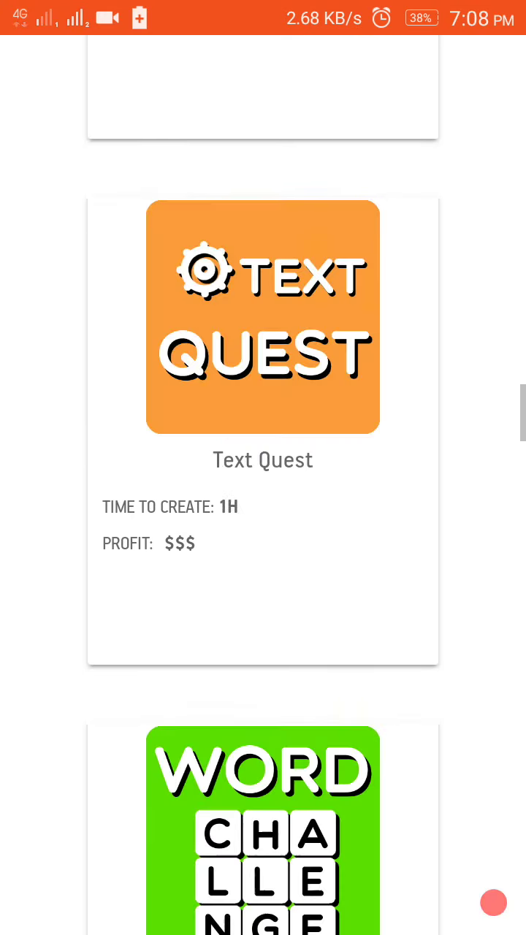
scroll(355, 548, "up", 10)
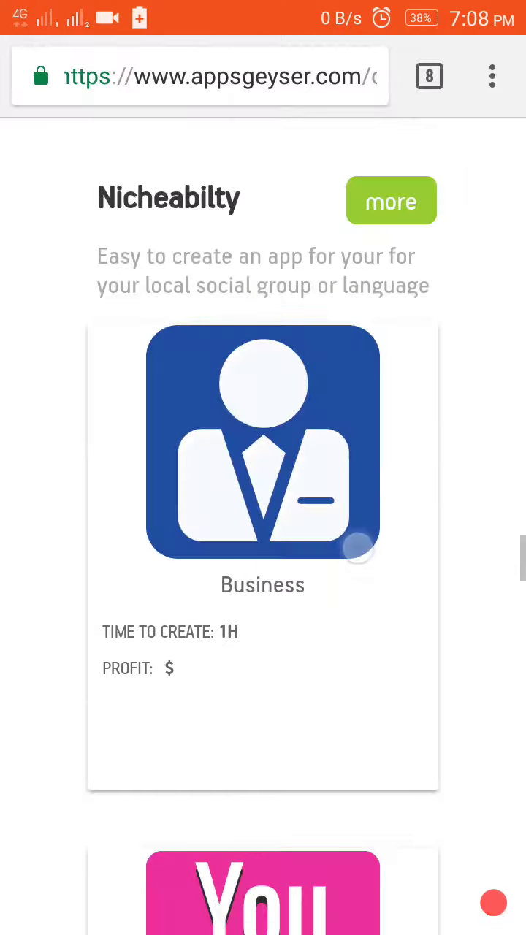
scroll(355, 547, "up", 15)
scroll(263, 555, "down", 10)
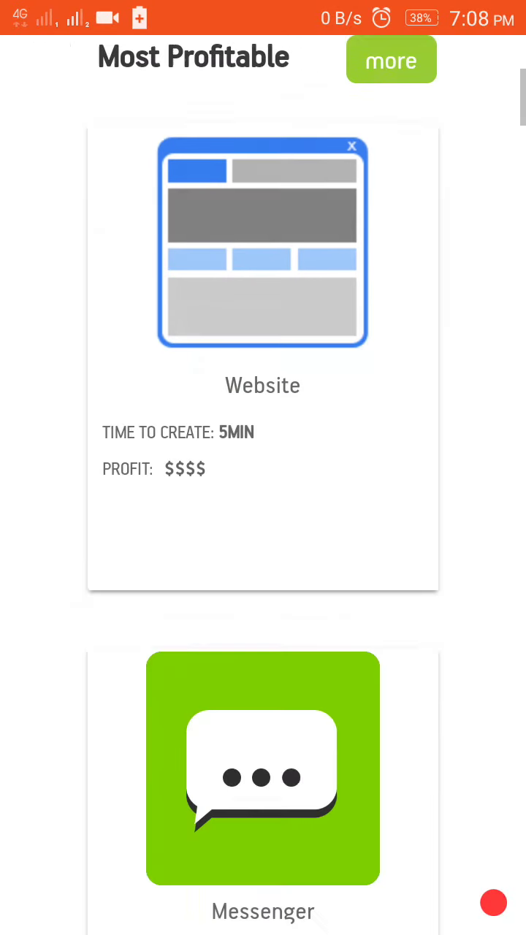
scroll(136, 701, "up", 10)
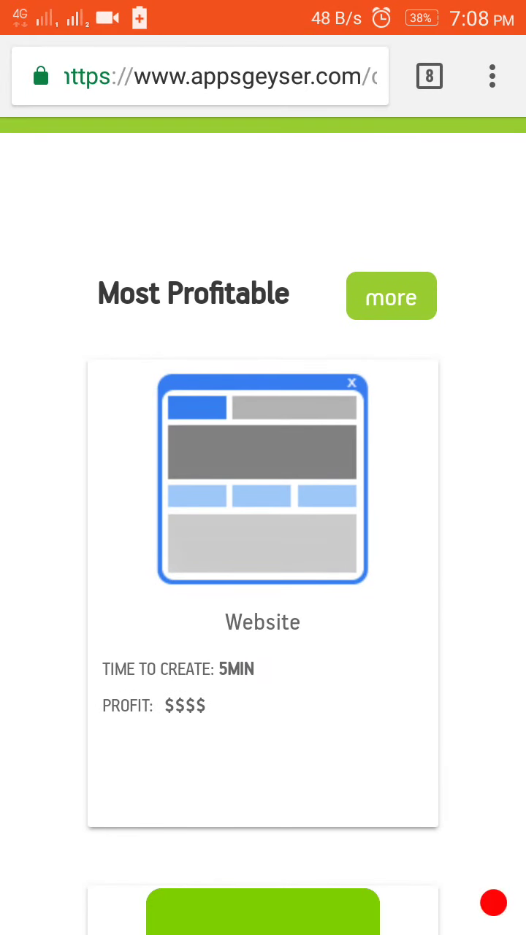
scroll(264, 482, "down", 1)
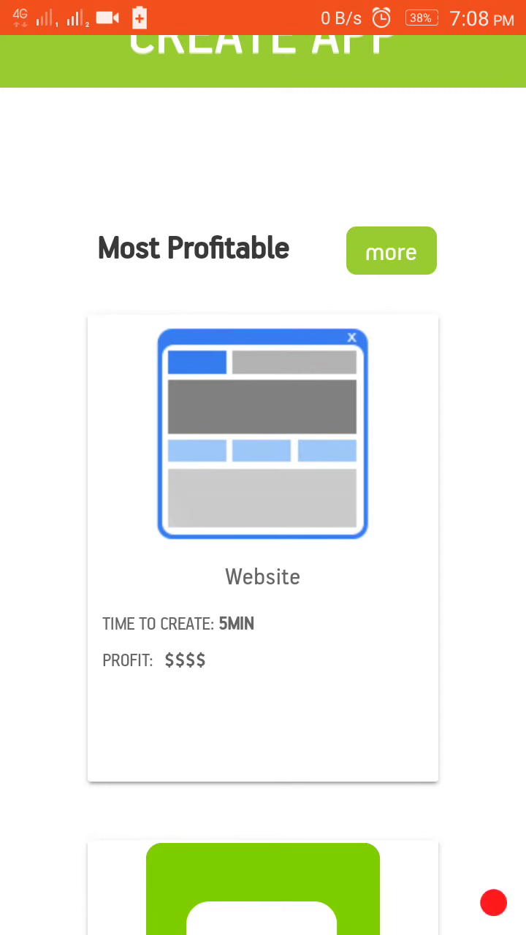
left_click(208, 507)
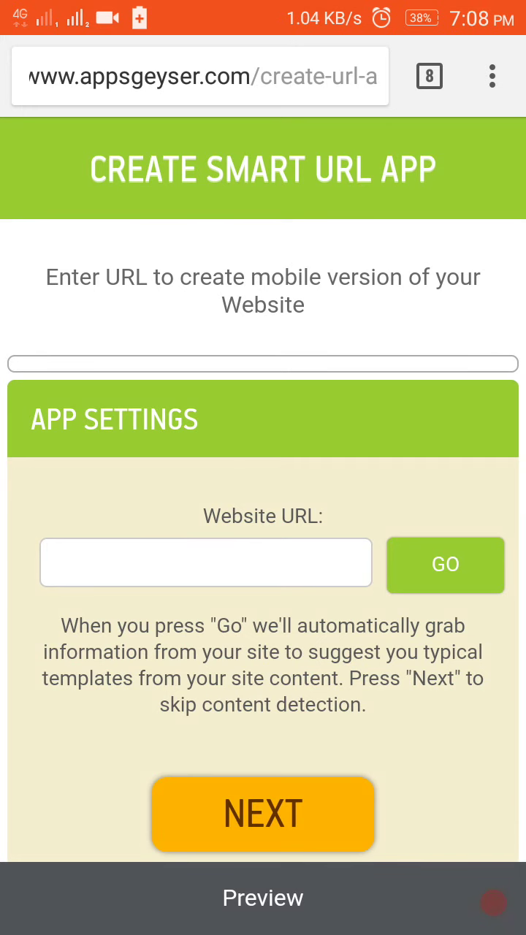
Copy the YouTube channel's URL from a new Chrome tab
left_click(134, 566)
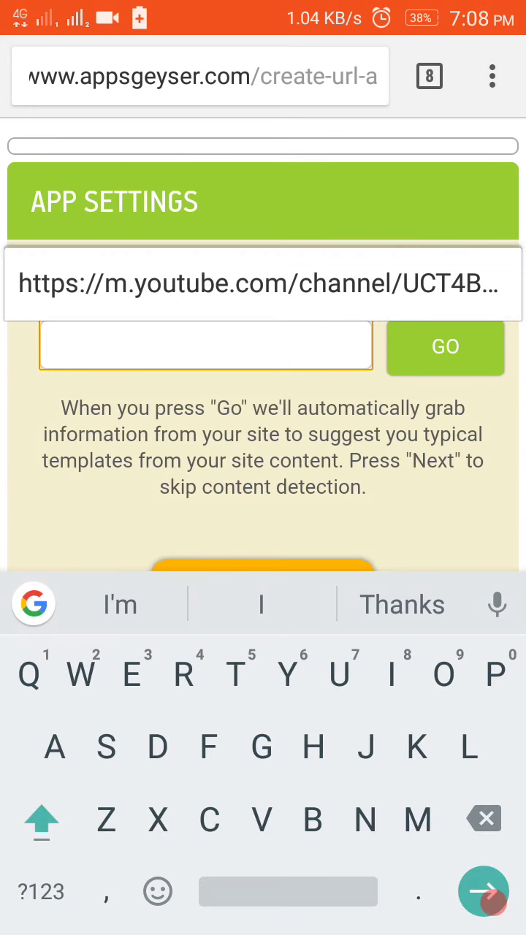
left_click(429, 76)
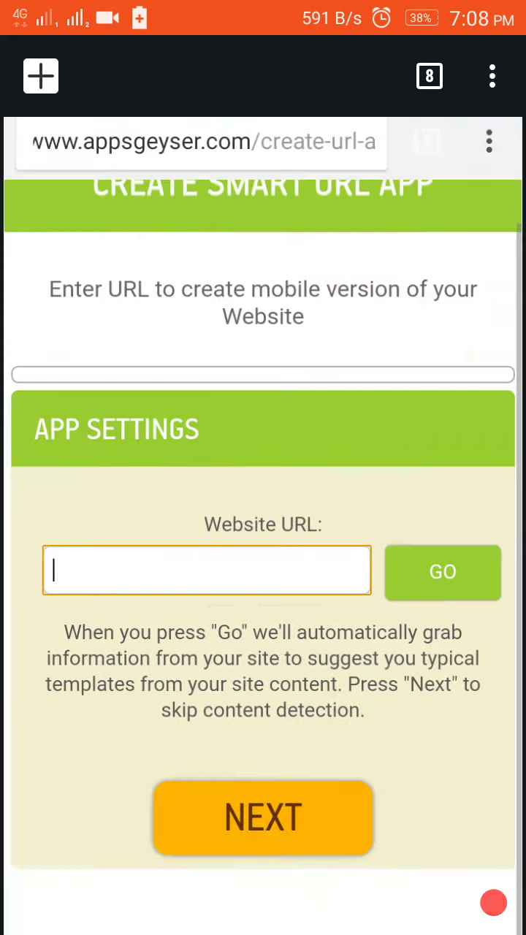
left_click(41, 76)
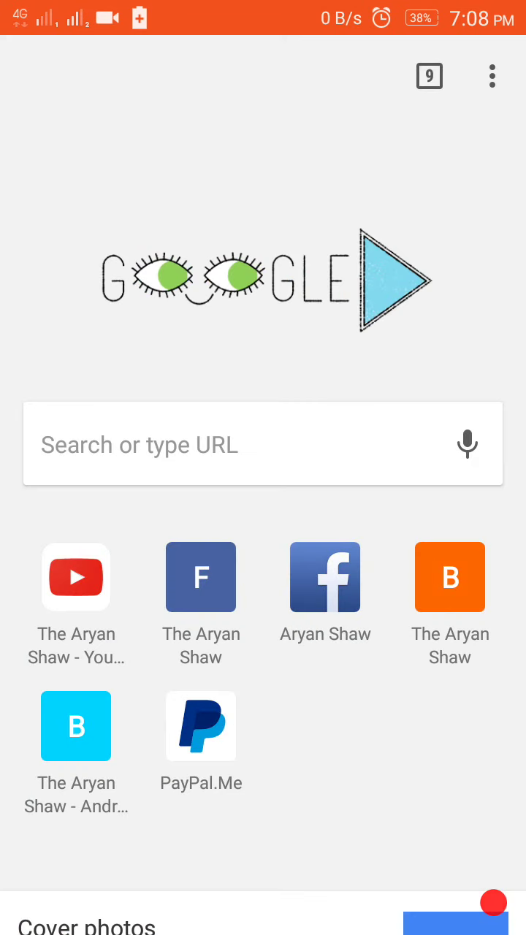
left_click(139, 445)
type("h")
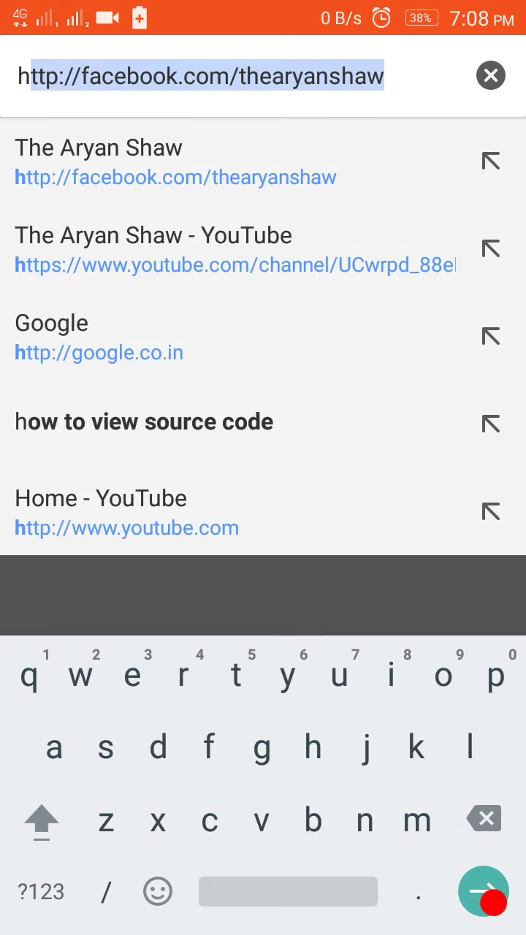
type("ttps")
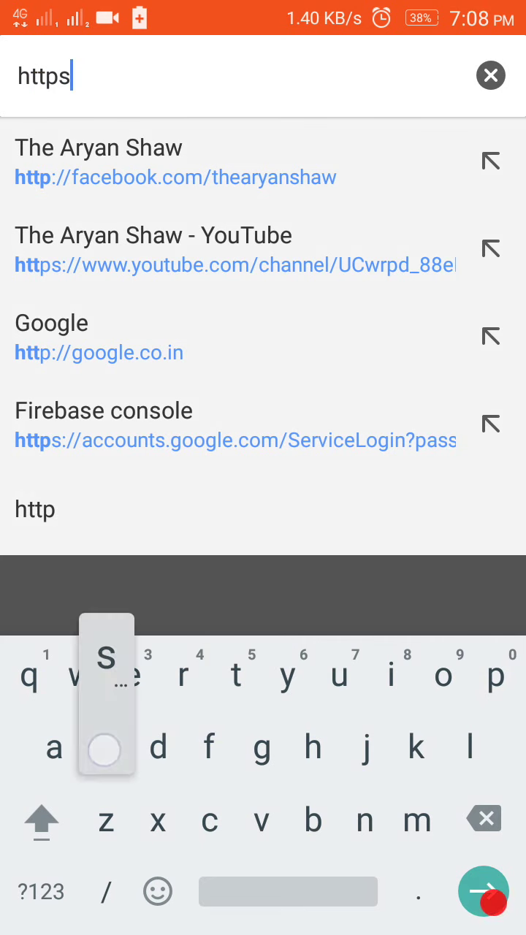
left_click(417, 77)
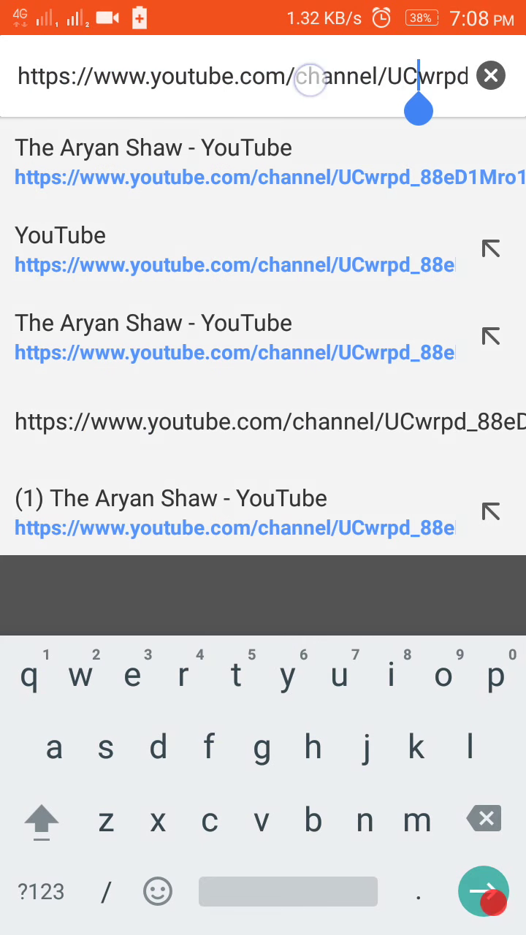
left_click(310, 78)
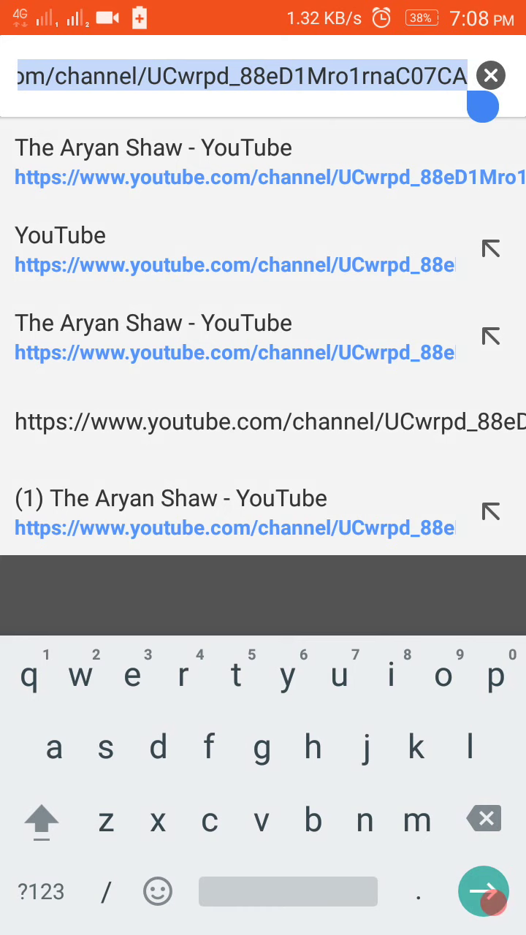
left_click(229, 169)
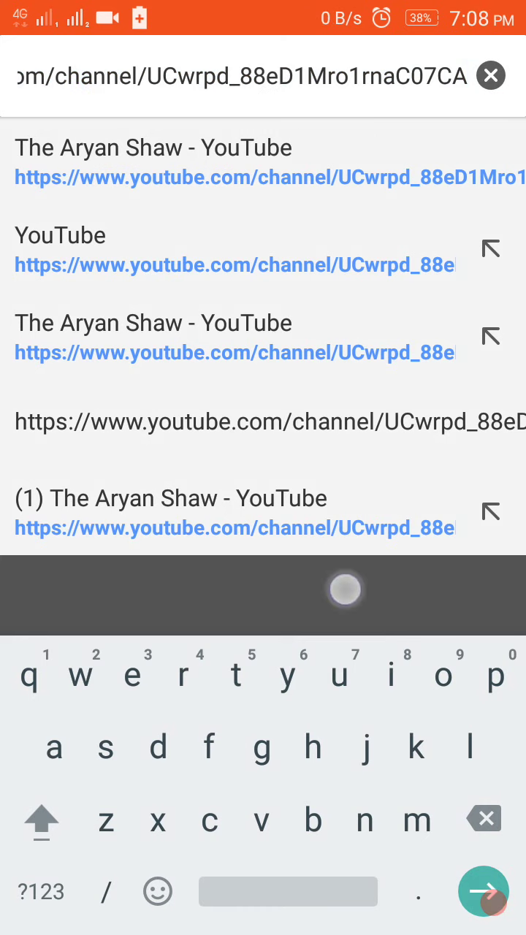
Close the extra tab, paste the channel URL into Website URL, and fetch it
left_click(345, 589)
left_click(428, 77)
left_click_drag(292, 502, 164, 503)
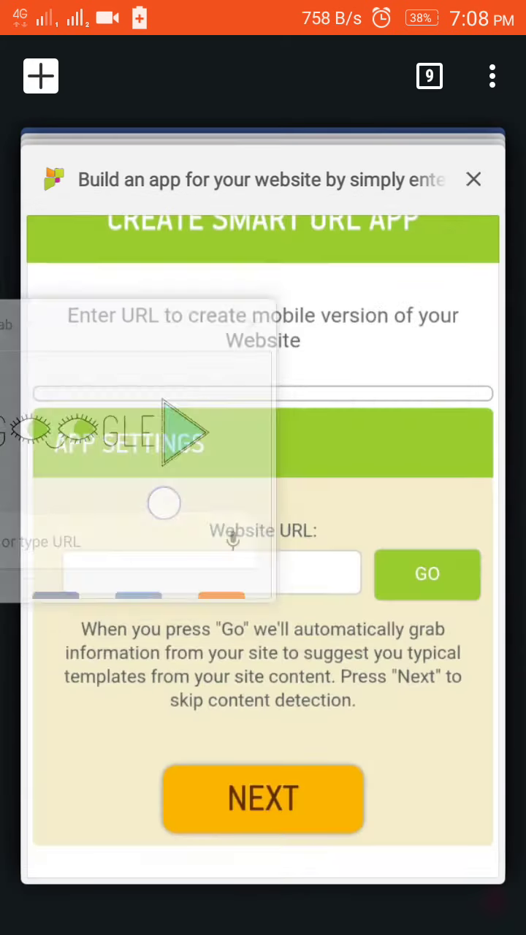
left_click(292, 511)
left_click(330, 522)
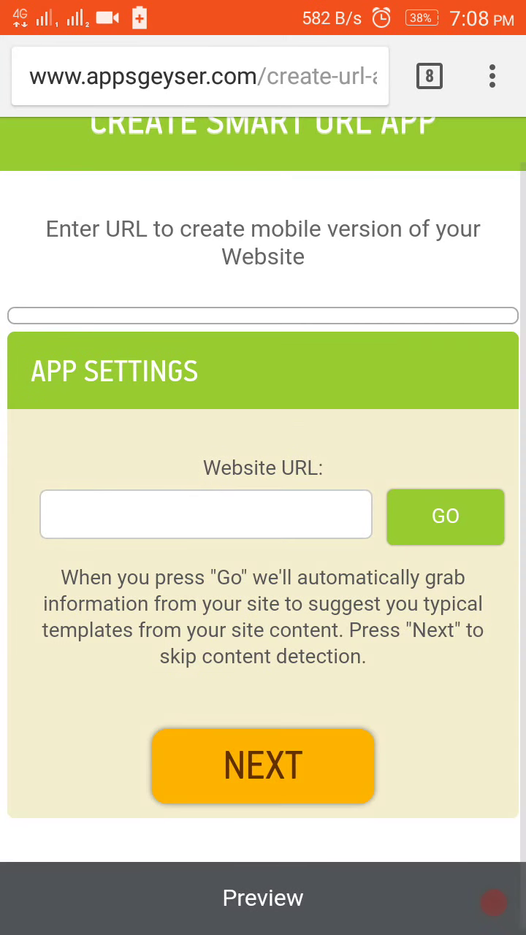
left_click(209, 512)
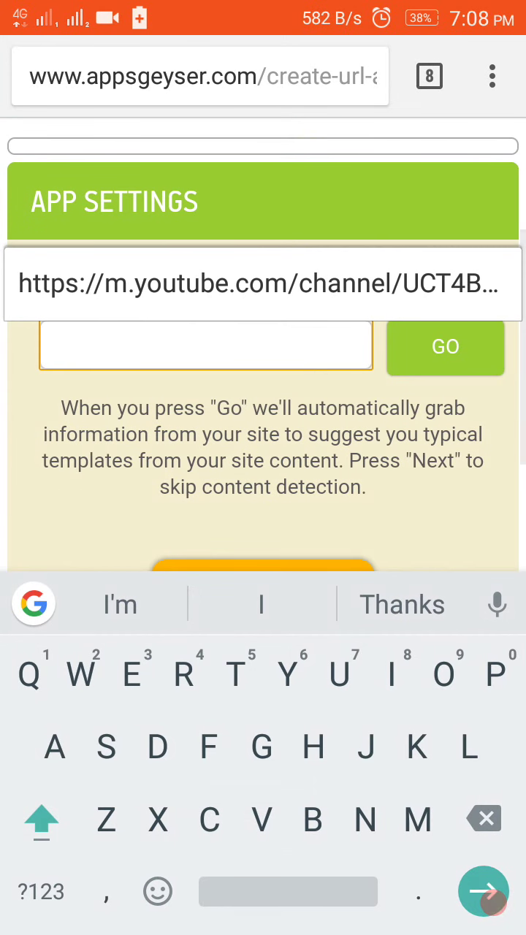
left_click(330, 358)
left_click(90, 286)
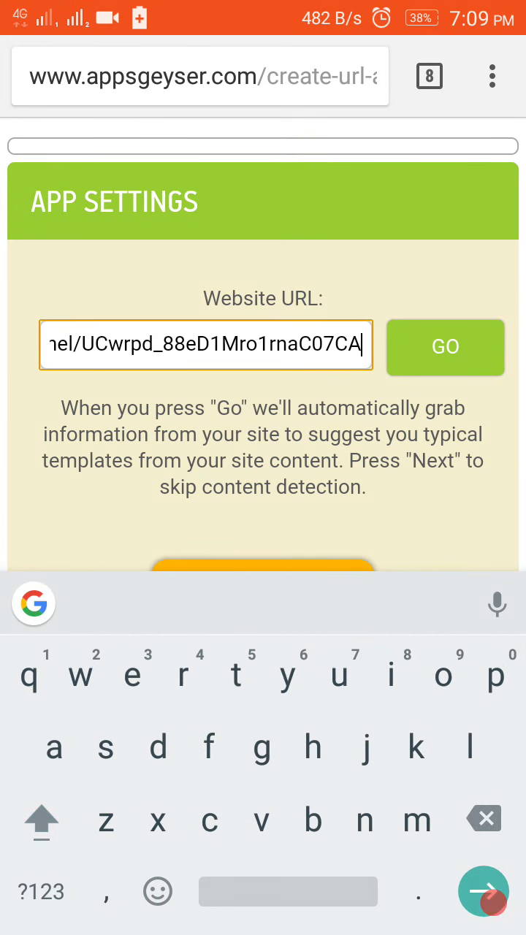
left_click(475, 345)
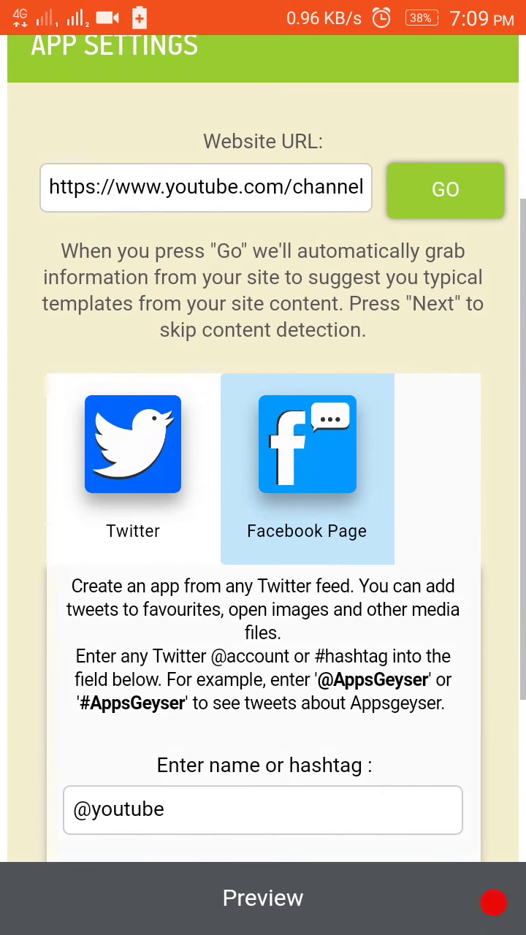
Remove the suggested Twitter and Facebook Page tabs and continue to App Name
left_click_drag(409, 689, 409, 611)
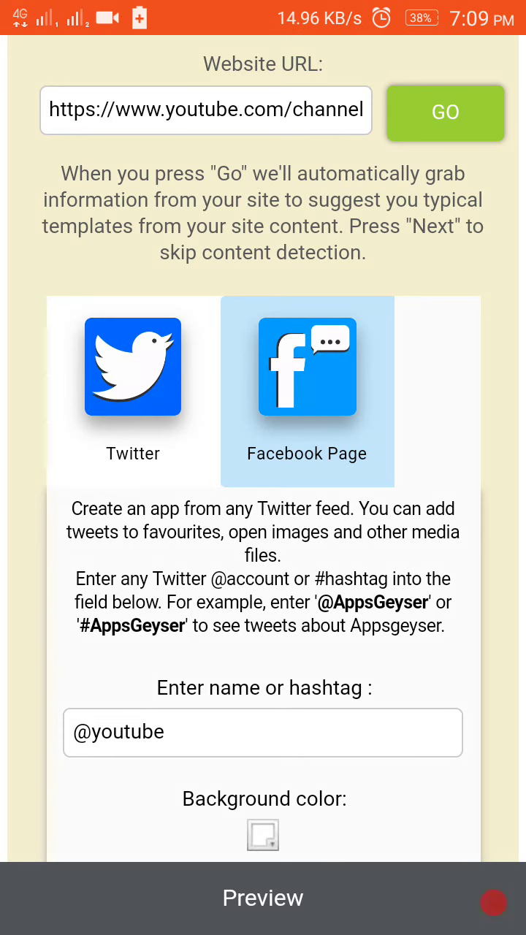
left_click_drag(399, 596, 399, 410)
left_click_drag(405, 658, 414, 551)
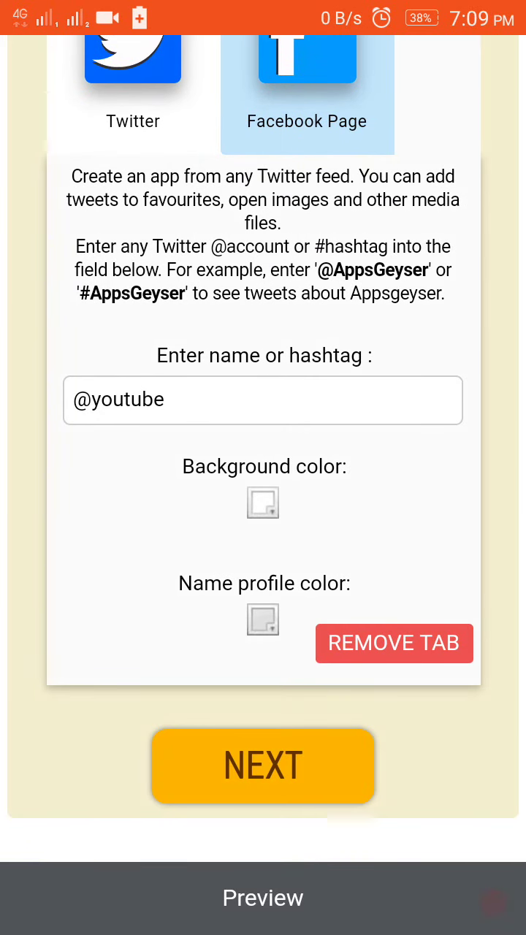
left_click(431, 637)
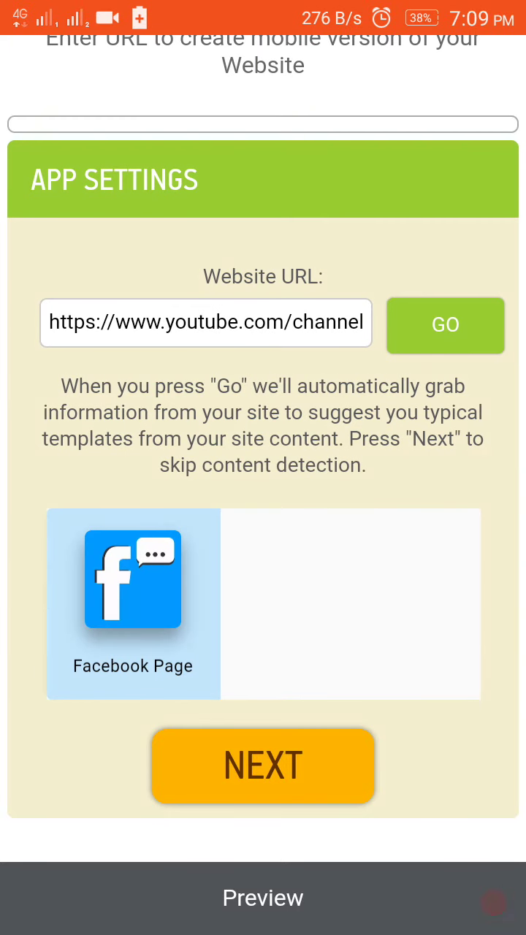
left_click(170, 592)
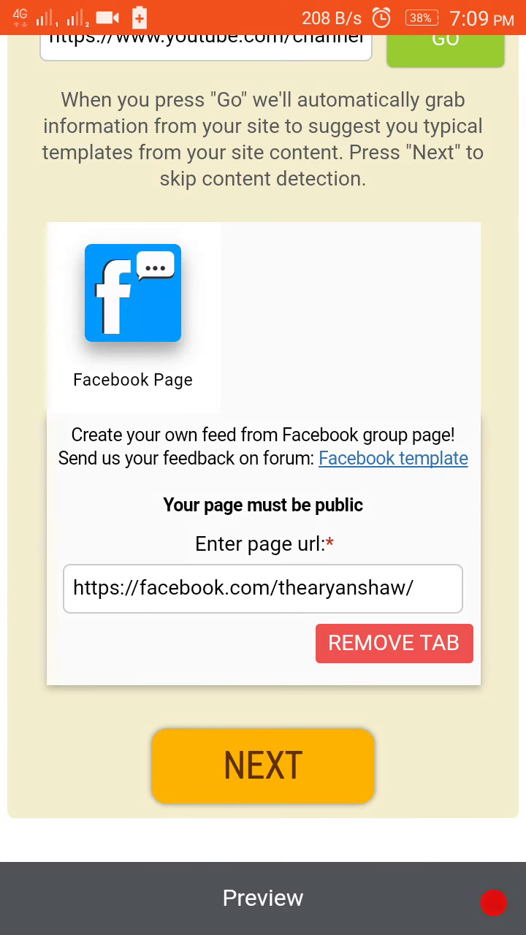
left_click(420, 653)
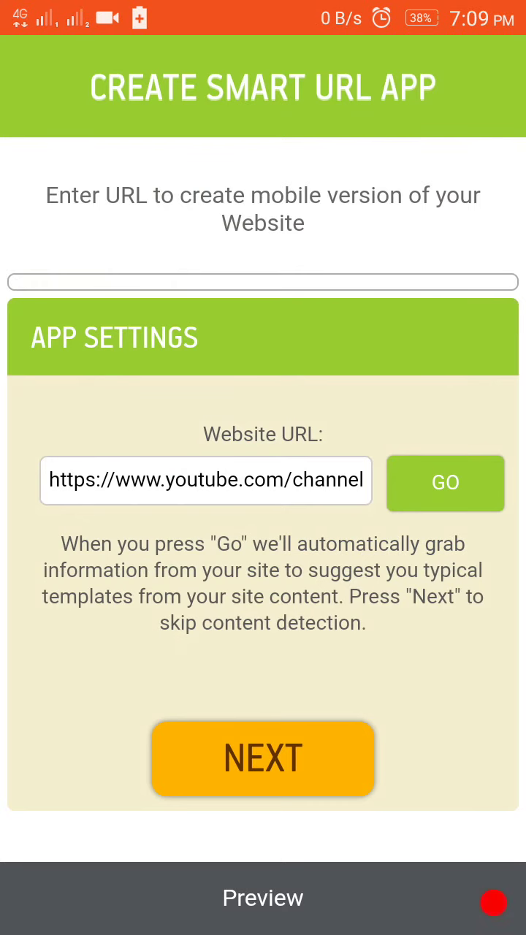
left_click(263, 758)
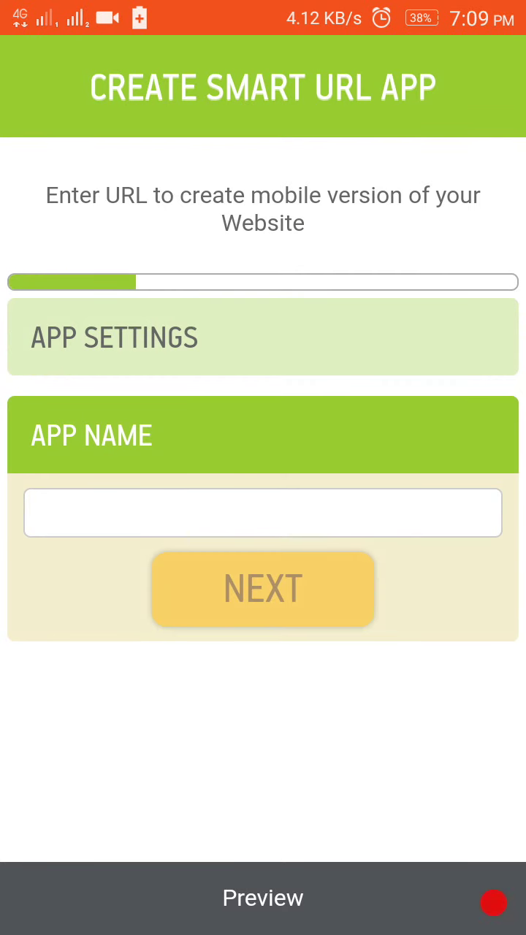
Name the app 'The Aryan Shaw' and advance to the Description step
left_click(424, 507)
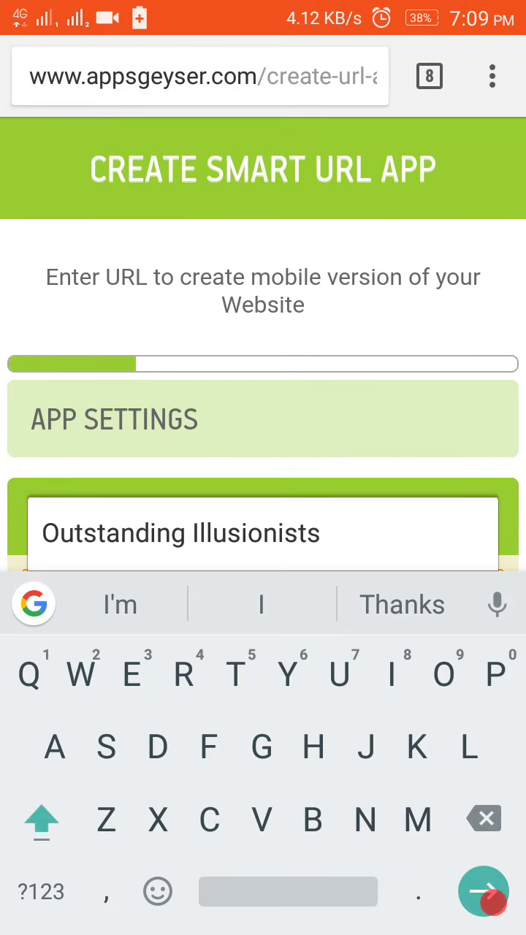
type("Th")
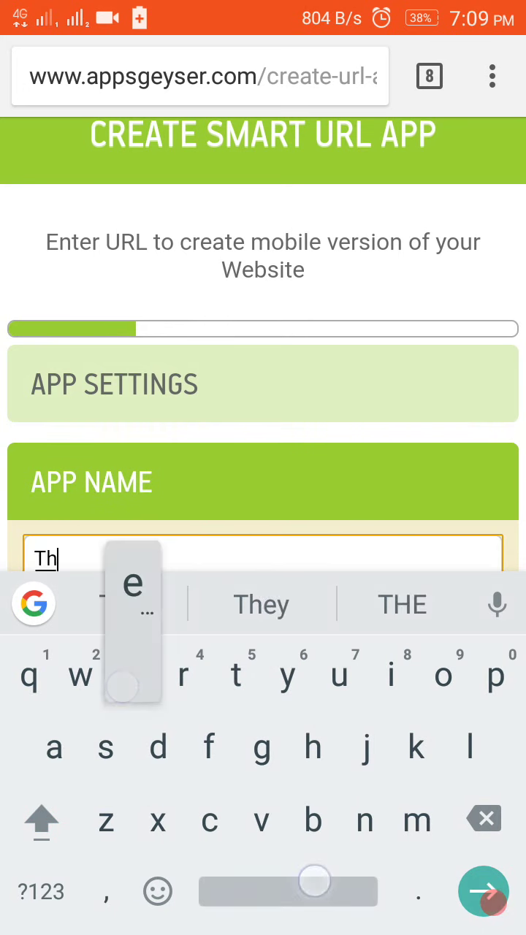
type("e Ar")
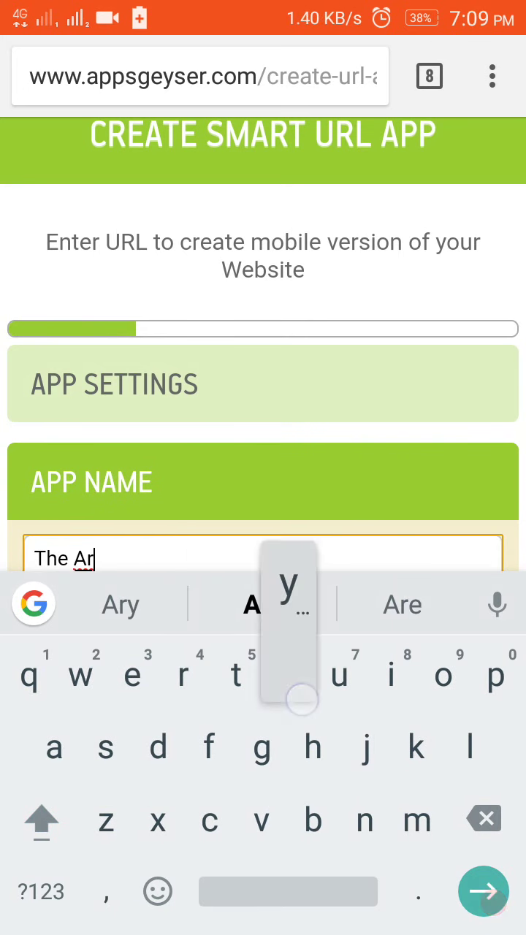
type("yan Shaw")
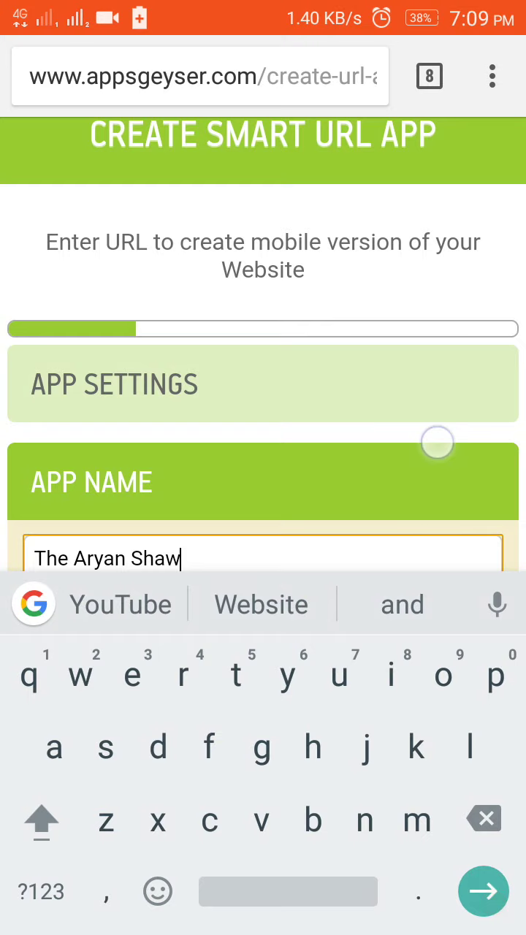
scroll(436, 441, "down", 2)
left_click(493, 902)
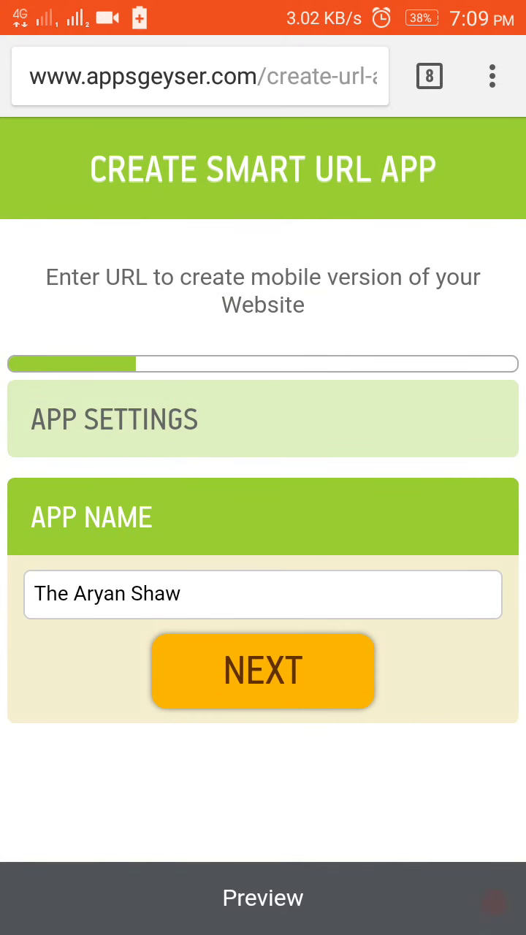
left_click(263, 671)
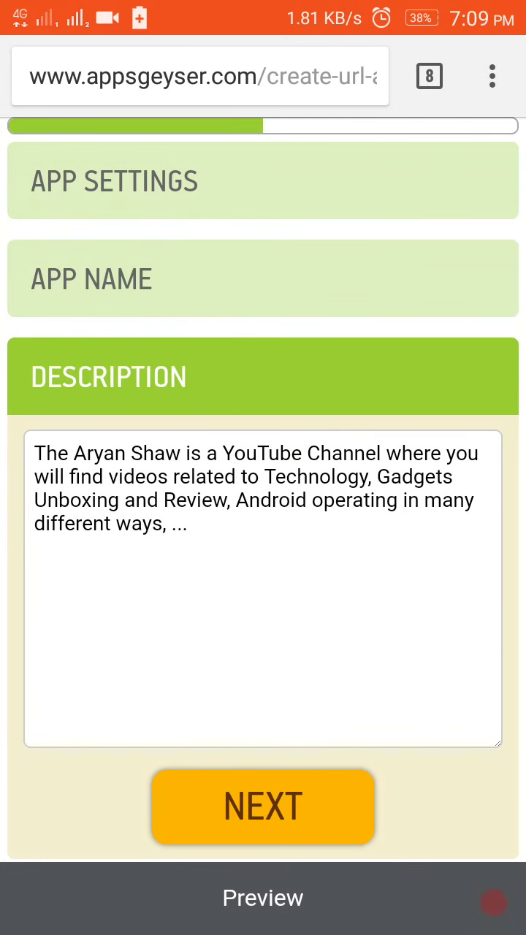
Erase all of the prefilled channel description text
left_click(227, 522)
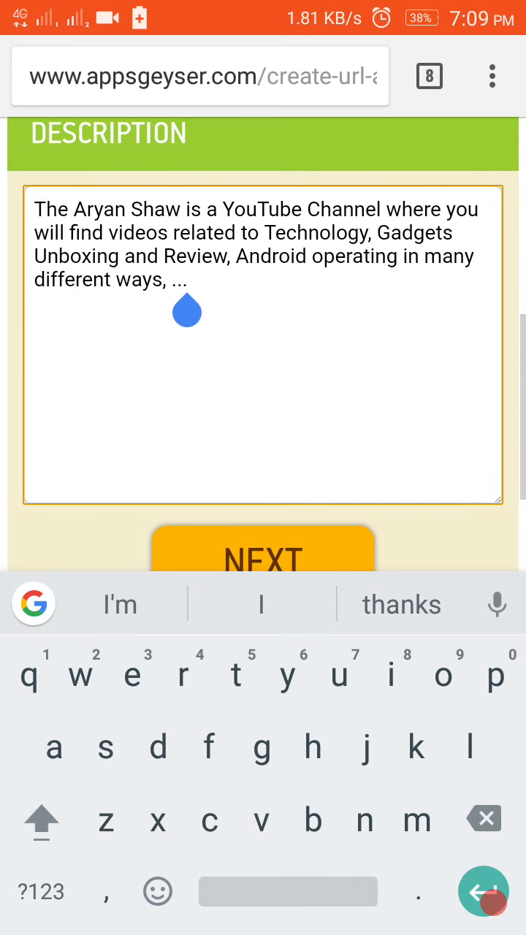
key("BackSpace")
key("BackSpace")
key("BackSpace")
key("BackSpace")
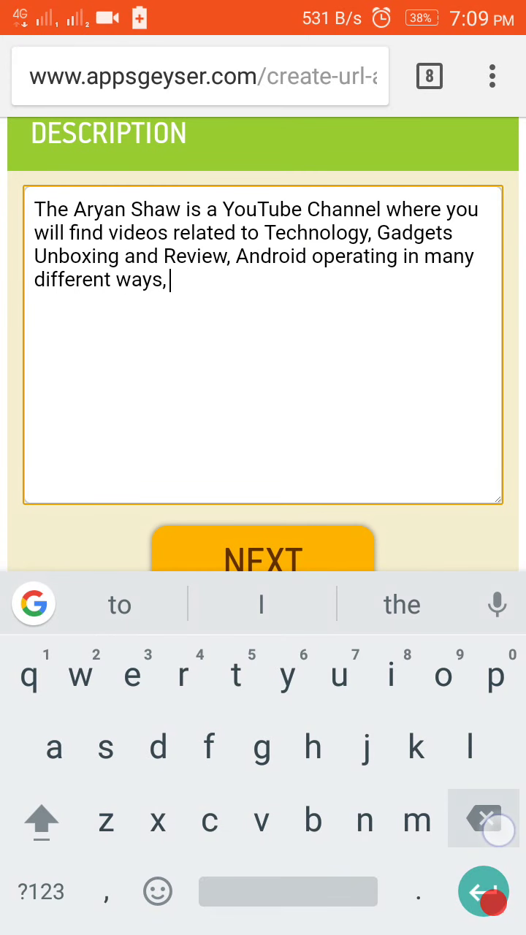
key("BackSpace")
key("BackSpace")
key("BackSpace")
key("BackSpace")
key("BackSpace")
key("BackSpace")
key("BackSpace")
key("BackSpace")
key("BackSpace")
key("BackSpace")
key("BackSpace")
key("BackSpace")
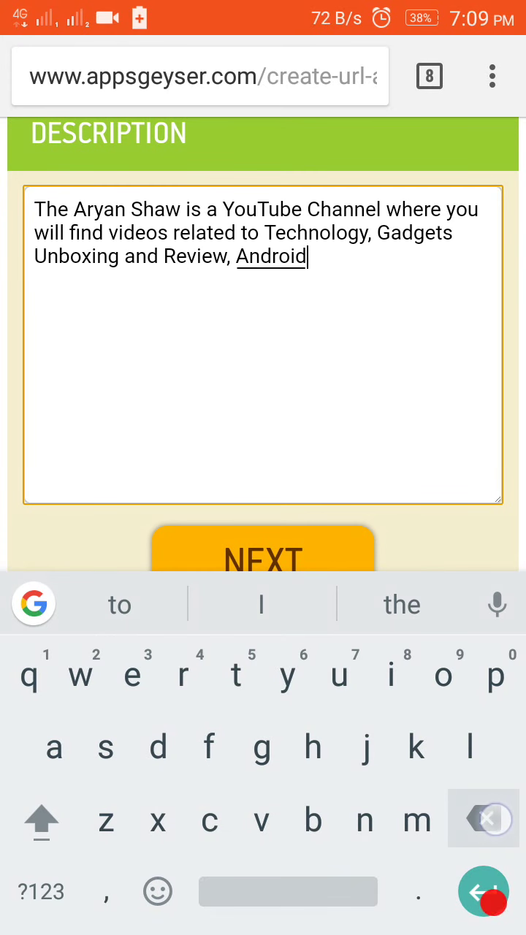
key("BackSpace")
key("BackSpace")
key("BackSpace")
key("BackSpace")
key("BackSpace")
key("BackSpace")
key("BackSpace")
key("BackSpace")
key("BackSpace")
key("BackSpace")
key("BackSpace")
key("BackSpace")
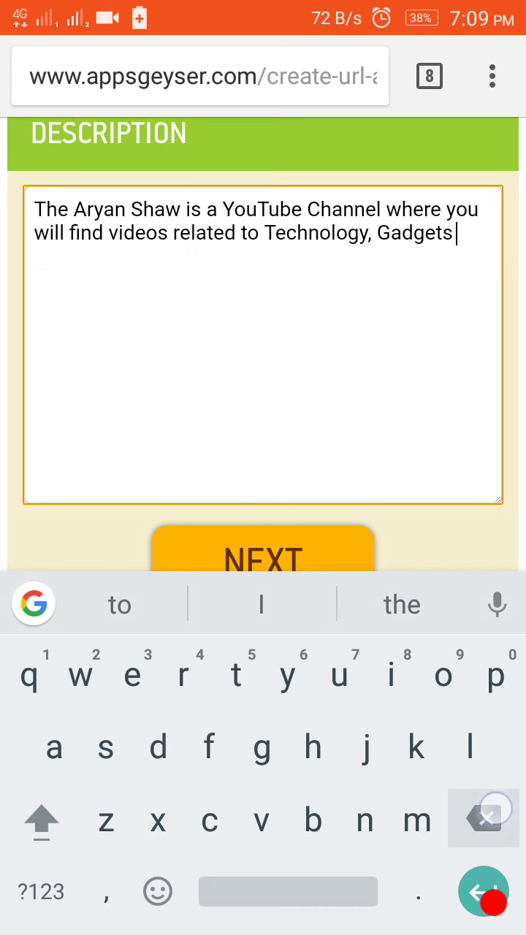
key("BackSpace")
key("BackSpace")
key("BackSpace")
key("BackSpace")
key("BackSpace")
key("BackSpace")
key("BackSpace")
key("BackSpace")
key("BackSpace")
key("BackSpace")
key("BackSpace")
key("BackSpace")
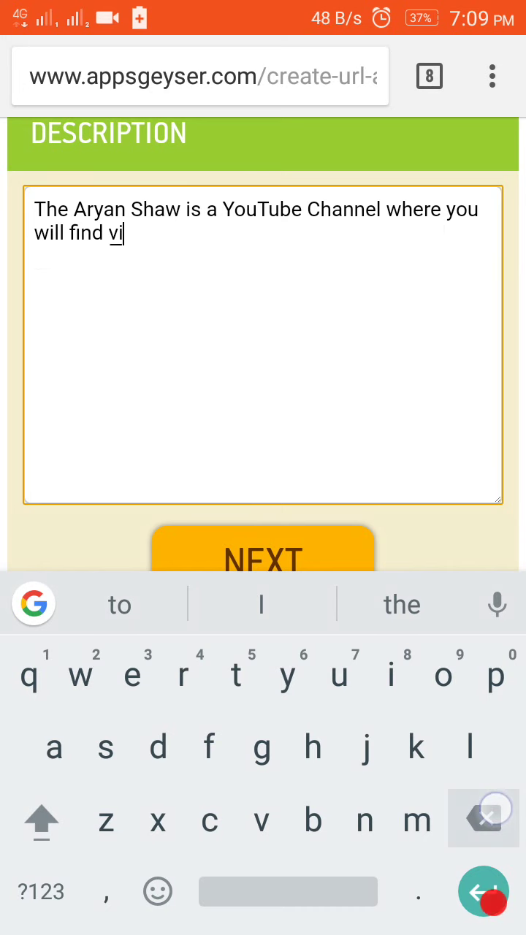
key("BackSpace")
key("BackSpace")
key("BackSpace")
key("BackSpace")
key("BackSpace")
key("BackSpace")
key("BackSpace")
key("BackSpace")
key("BackSpace")
key("BackSpace")
key("BackSpace")
key("BackSpace")
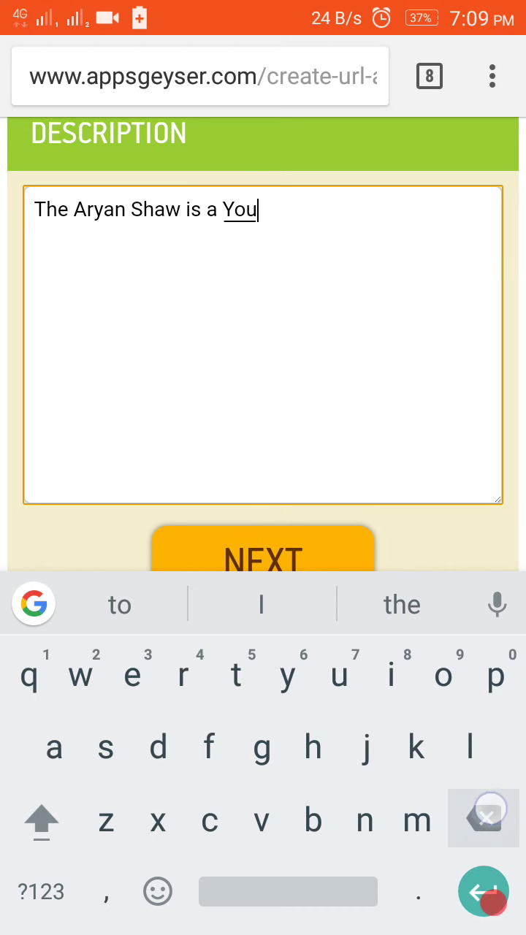
key("BackSpace")
key("BackSpace")
key("BackSpace")
key("BackSpace")
key("BackSpace")
key("BackSpace")
key("BackSpace")
key("BackSpace")
key("BackSpace")
left_click(443, 55)
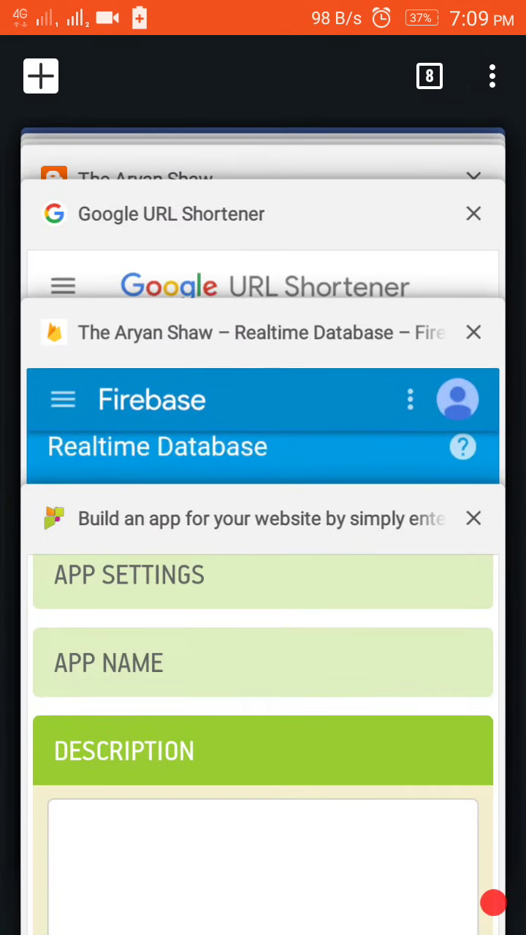
Copy the description text from The Aryan Shaw channel's YouTube About section
left_click(41, 76)
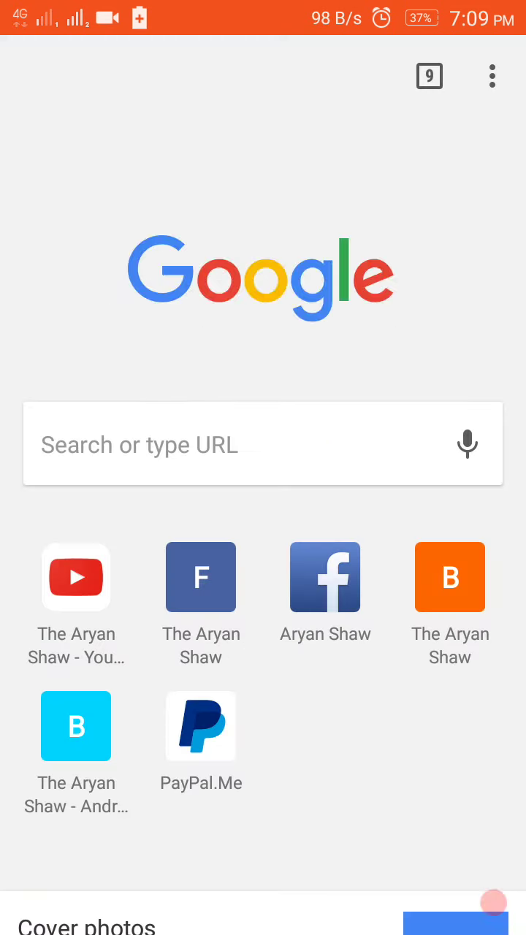
left_click(327, 441)
left_click(284, 388)
left_click(53, 554)
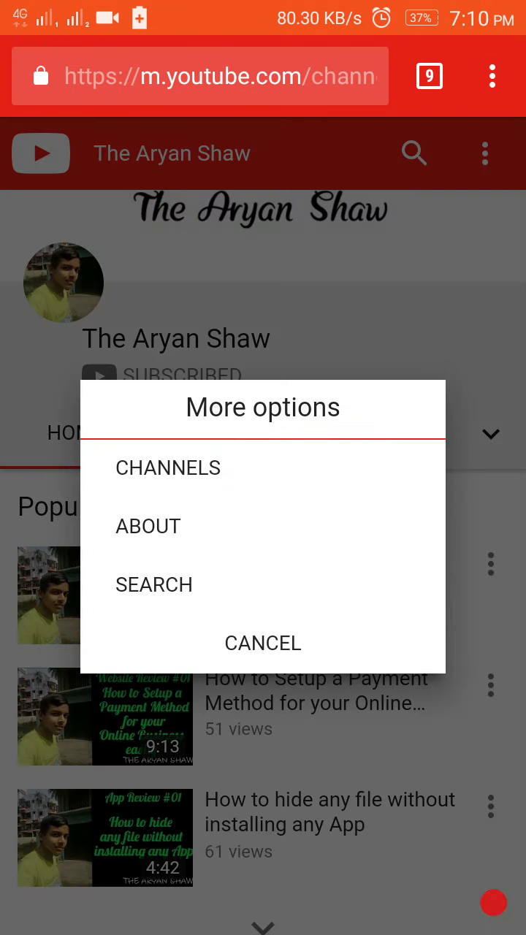
left_click(262, 544)
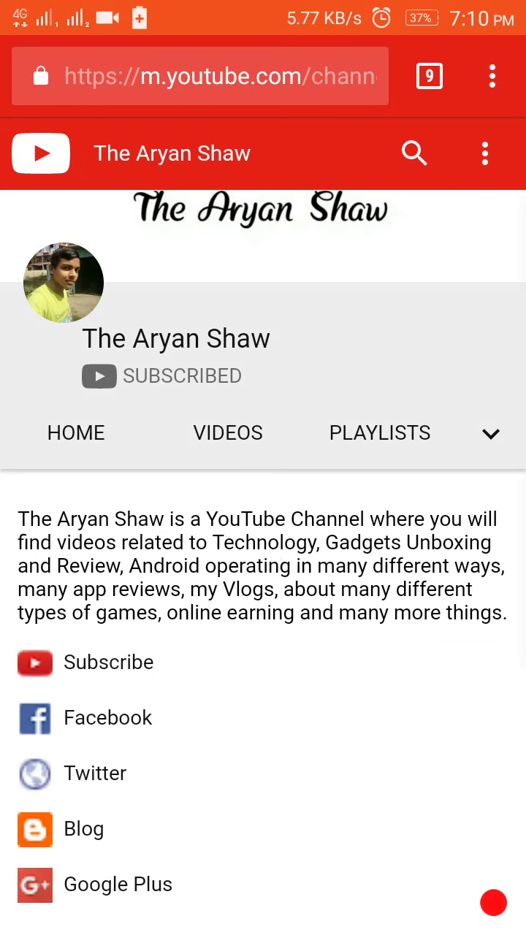
double_click(30, 519)
mouse_move(69, 563)
left_mouse_down()
mouse_move(380, 650)
mouse_move(488, 617)
mouse_move(518, 676)
left_mouse_up()
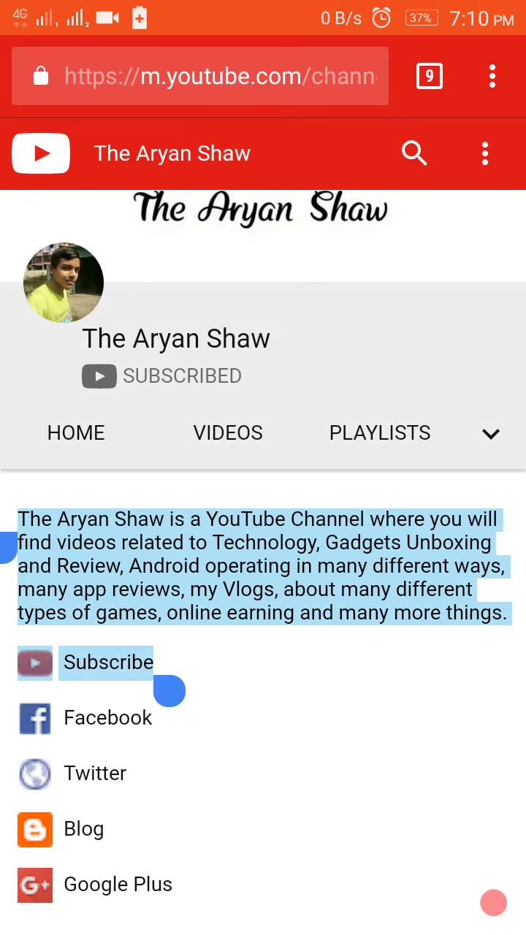
left_click(83, 462)
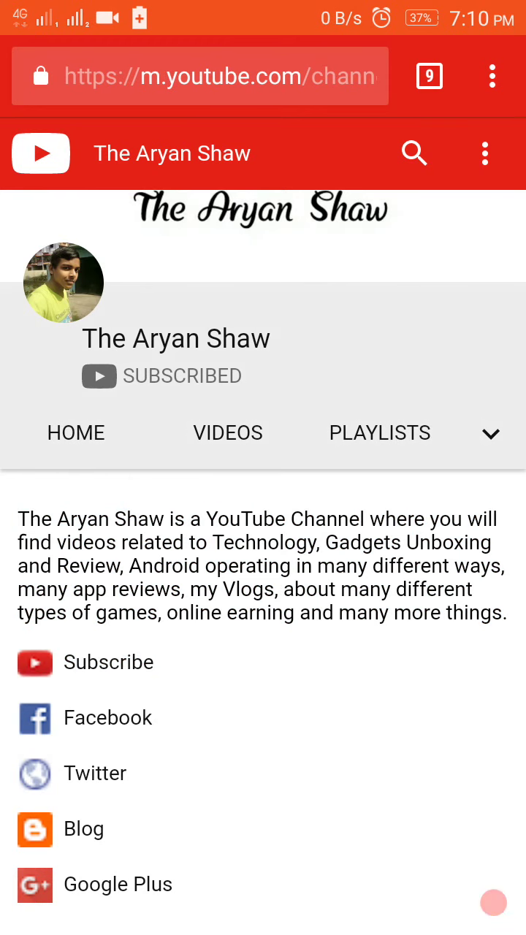
mouse_move(42, 515)
left_mouse_down()
mouse_move(296, 645)
mouse_move(502, 656)
left_mouse_up()
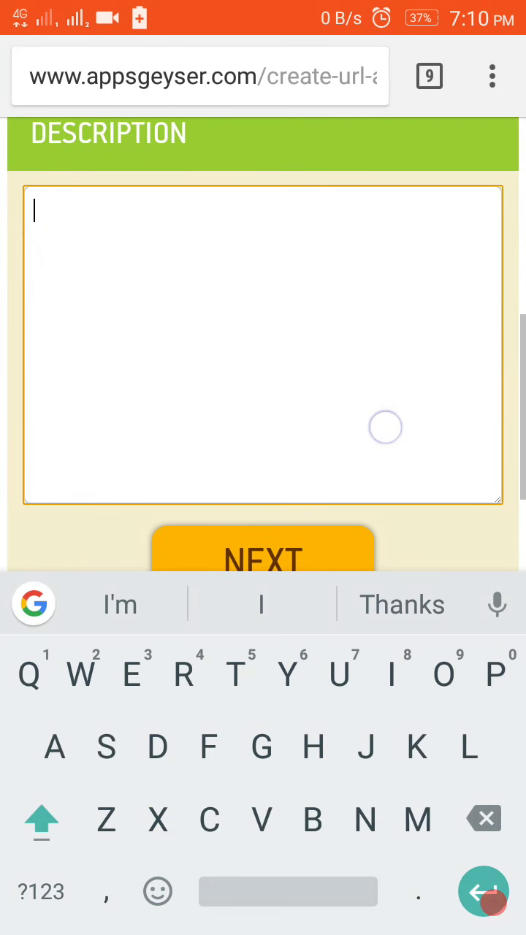
Paste the channel's About text into Description and end it with a period
left_click(385, 427)
left_click(34, 240)
left_click(88, 154)
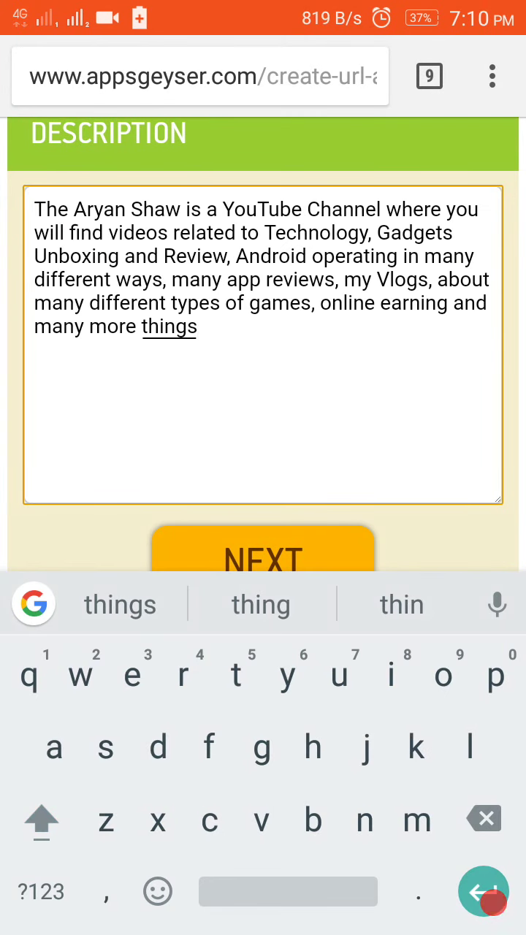
type(".")
Confirm the description and set a custom photo as the app icon
left_click(307, 547)
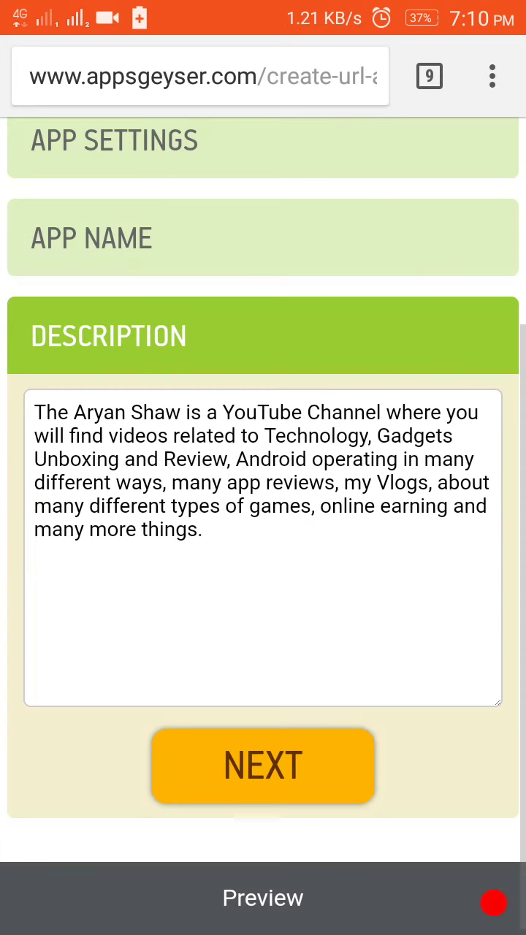
left_click(297, 765)
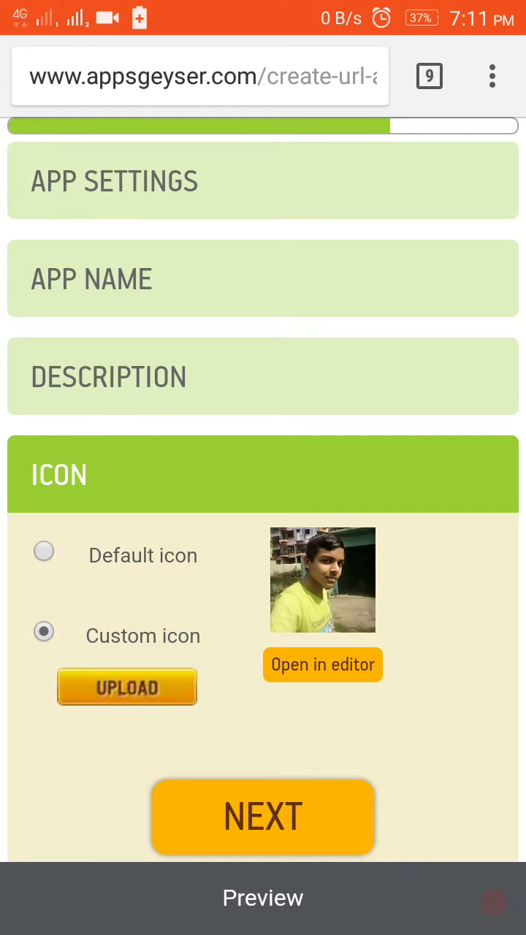
left_click(263, 816)
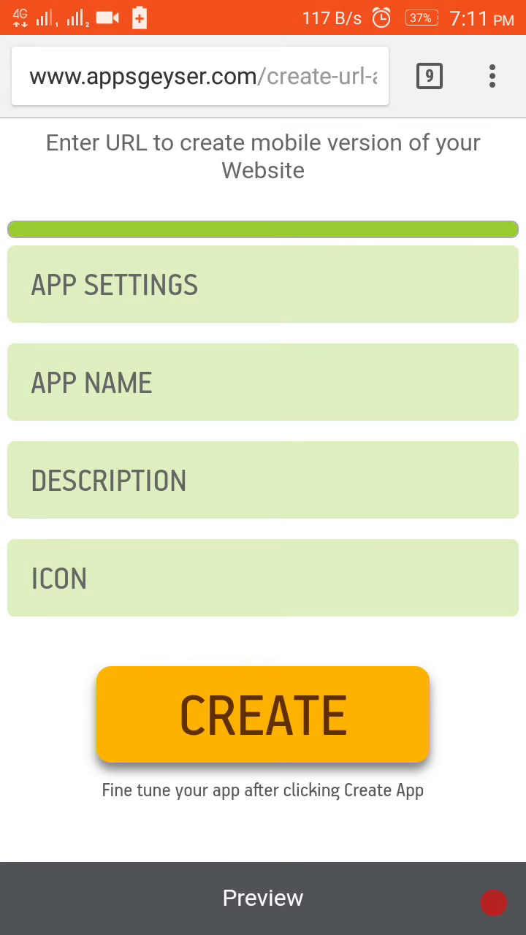
Create the app, opening its Publish to Google Play page
left_click(219, 719)
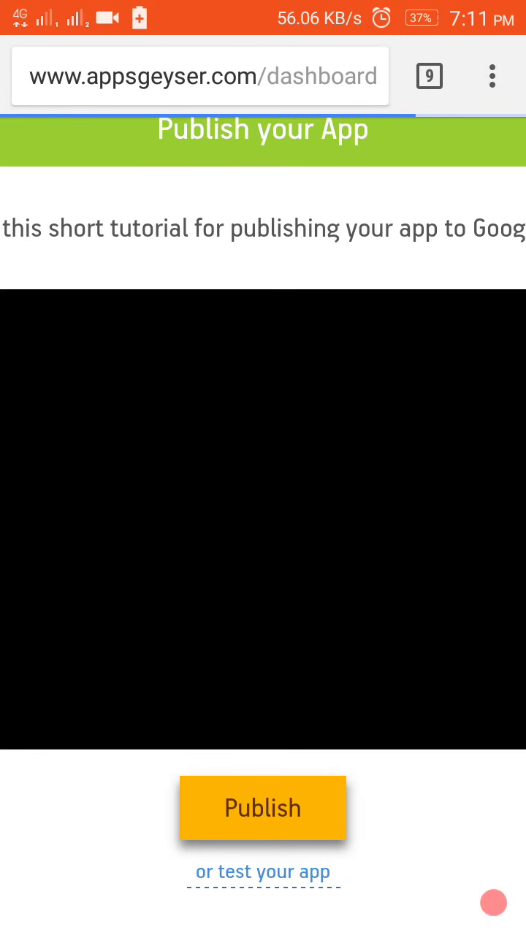
Request a test build with 'or test your app' so the app's APK starts downloading
scroll(341, 636, "down", 2)
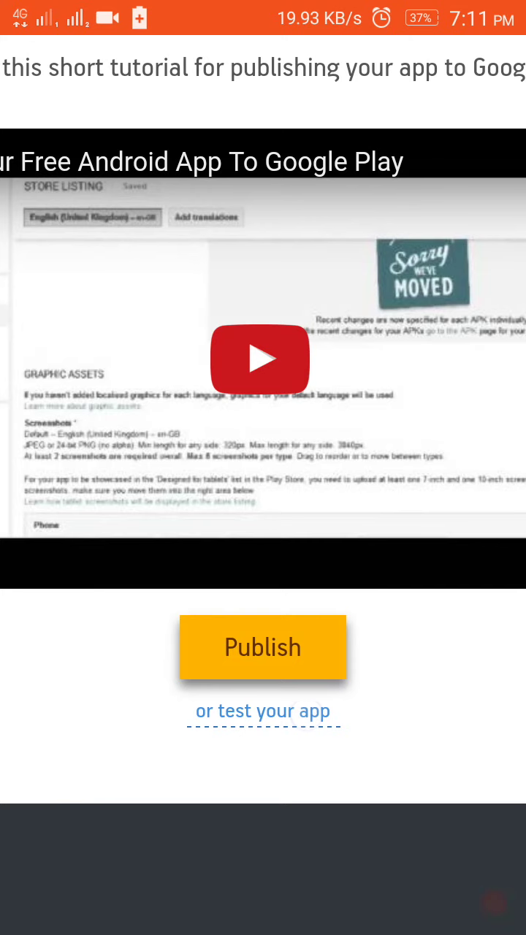
left_click(295, 712)
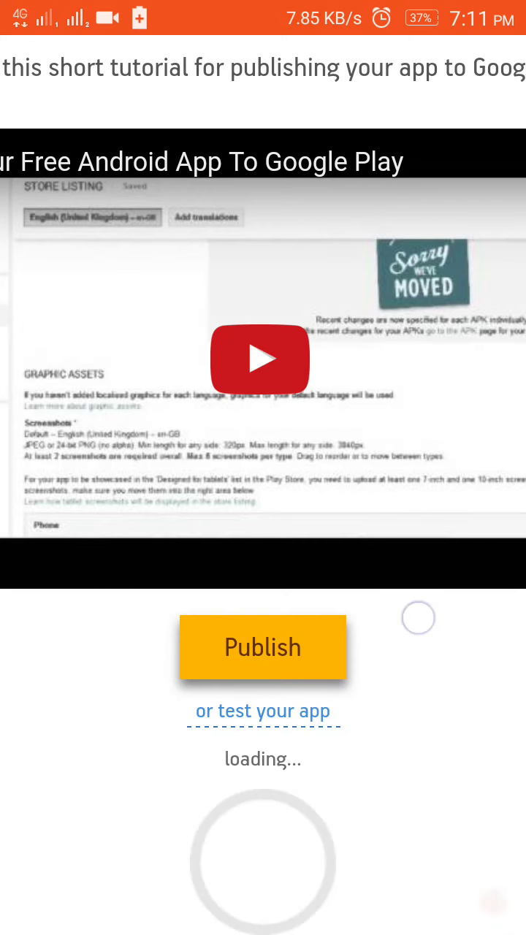
scroll(417, 616, "down", 3)
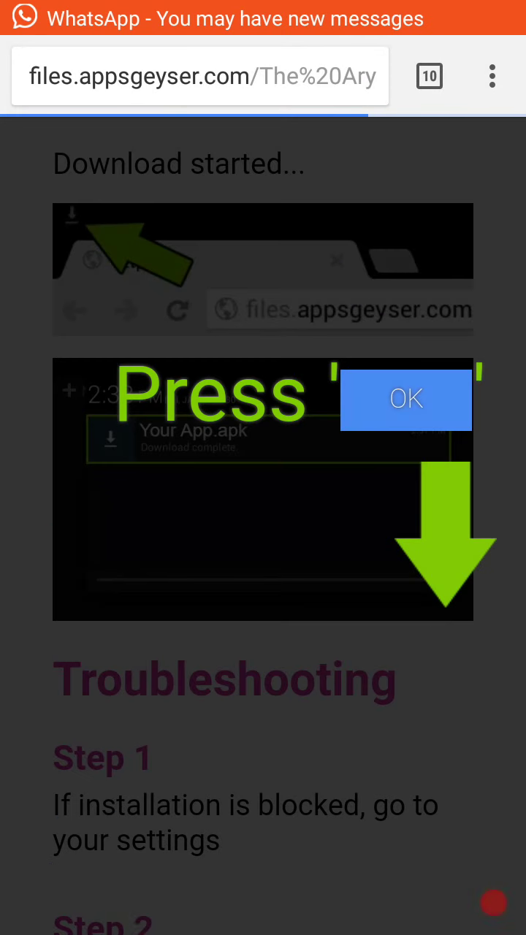
left_click(424, 390)
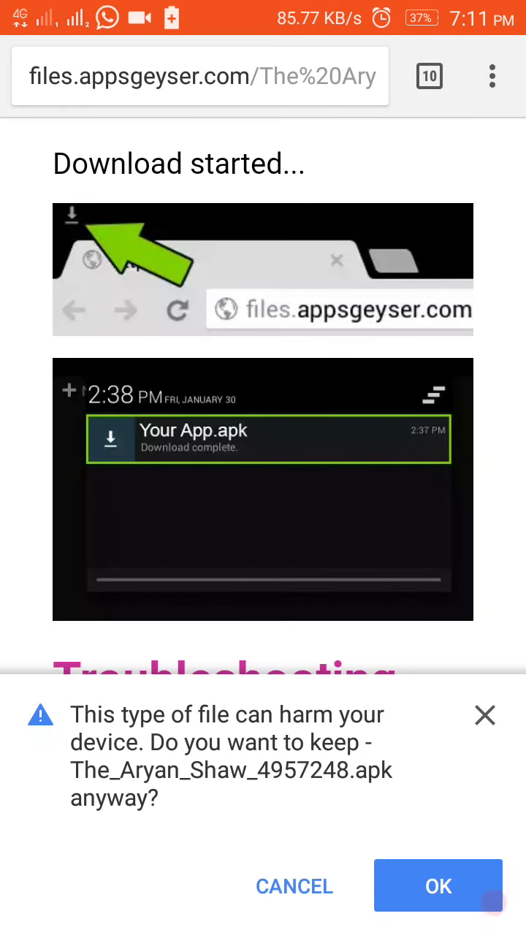
Keep the APK despite the harmful-file warning and open it from Chrome's Downloads list
left_click(424, 881)
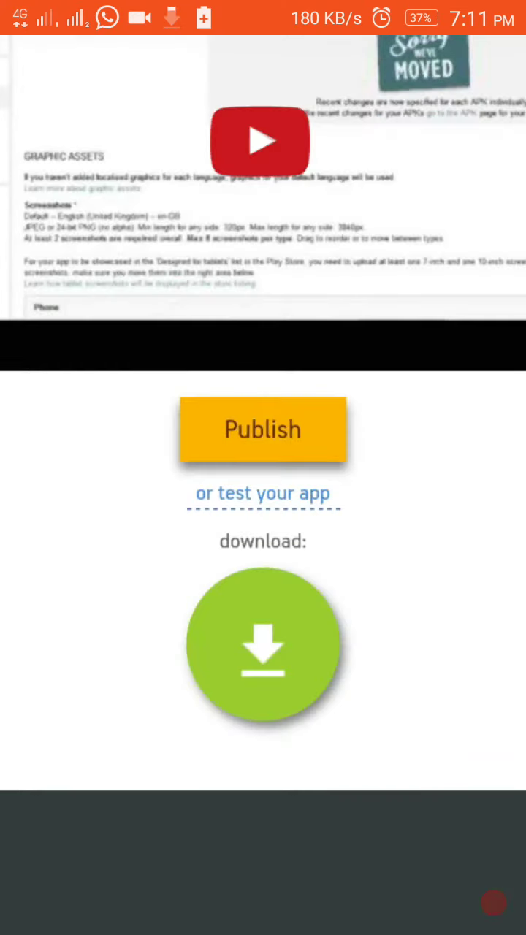
scroll(432, 606, "up", 3)
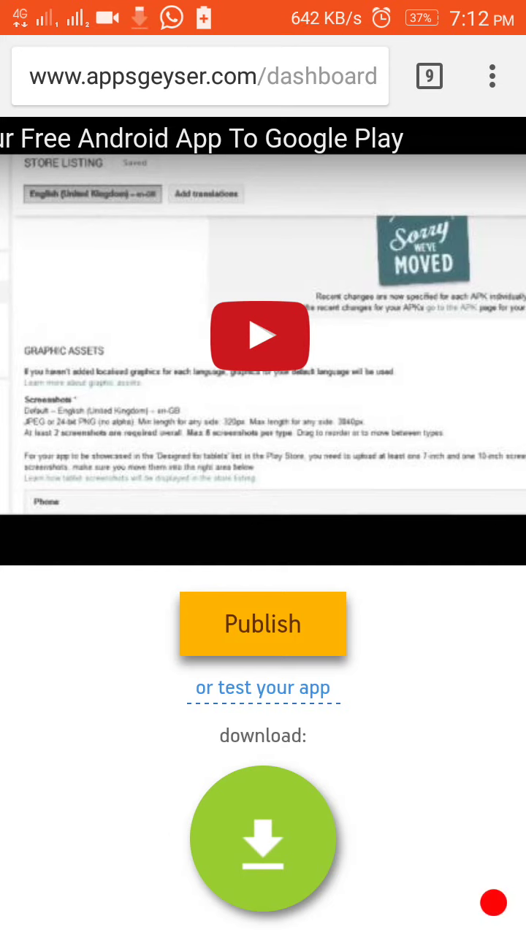
left_click(493, 76)
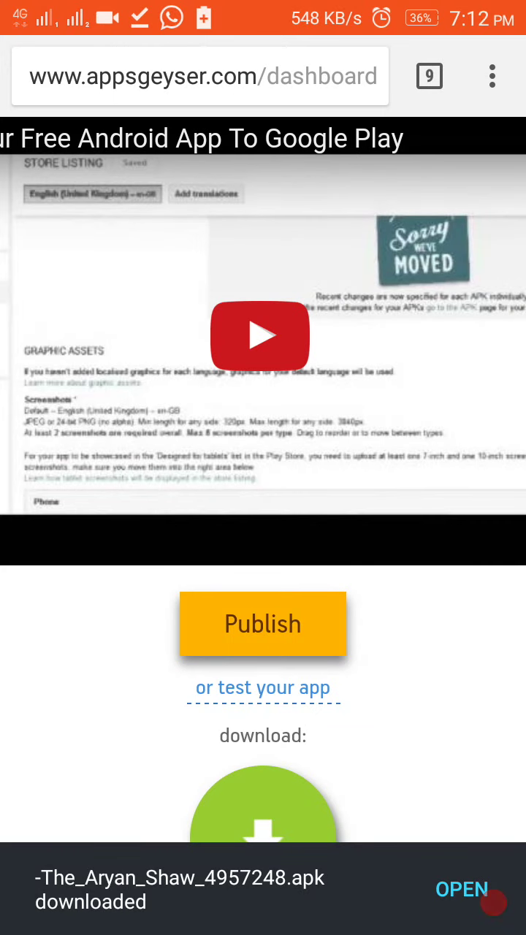
left_click(462, 889)
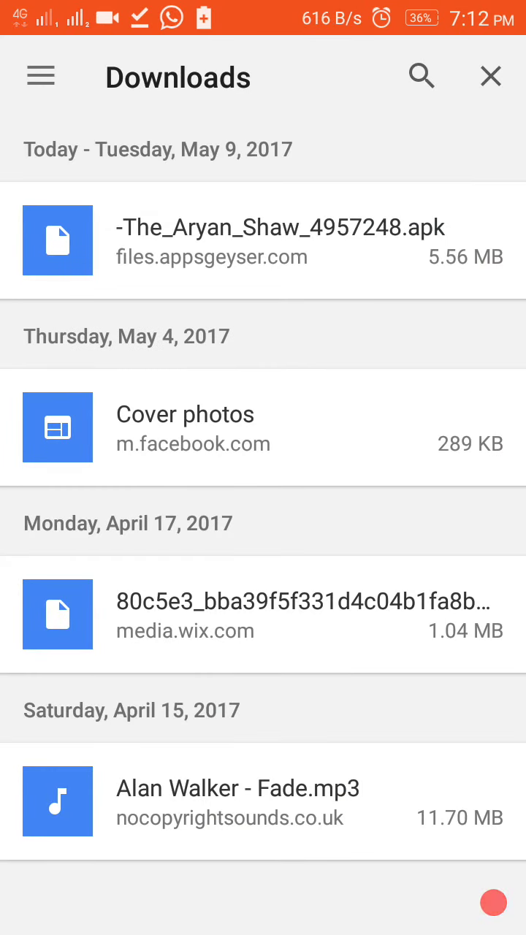
left_click(438, 249)
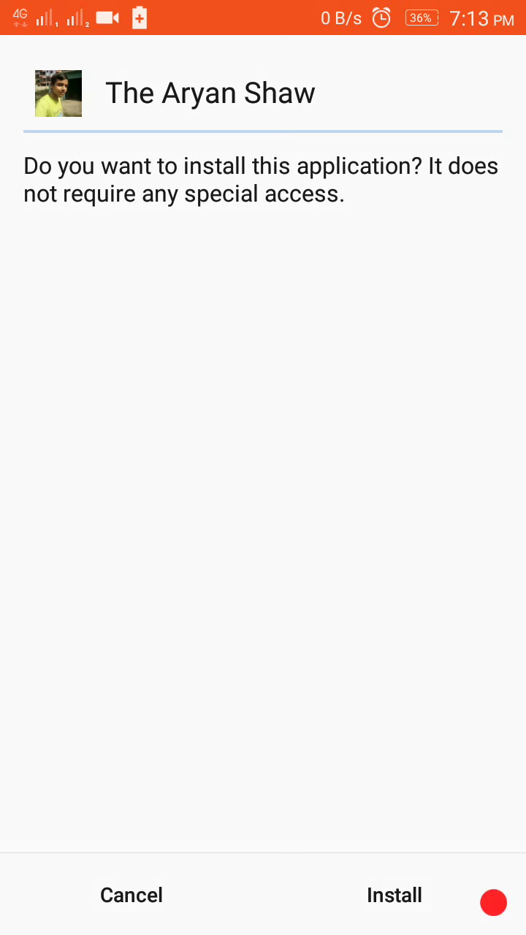
Return to the home screen and page through it to the page holding Chrome
key("Home")
left_click_drag(242, 660, 438, 650)
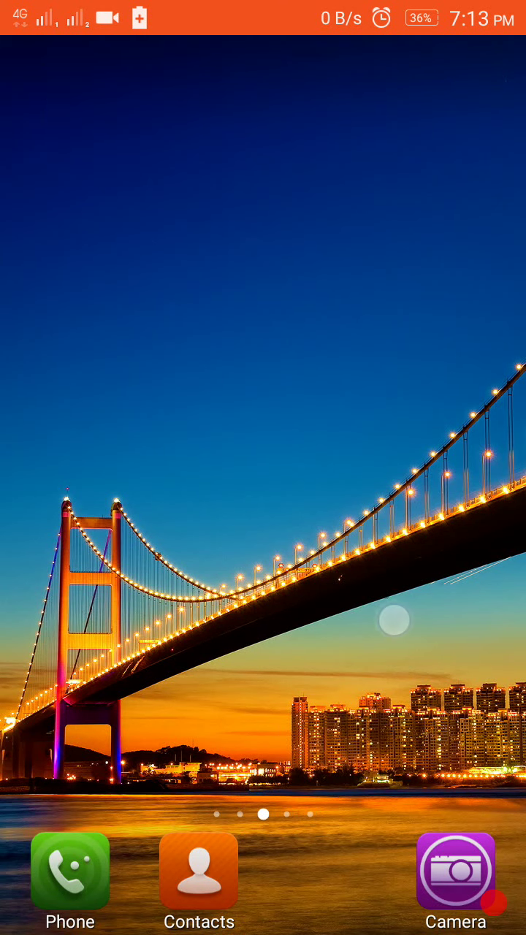
left_click_drag(394, 621, 511, 613)
left_click_drag(161, 541, 439, 540)
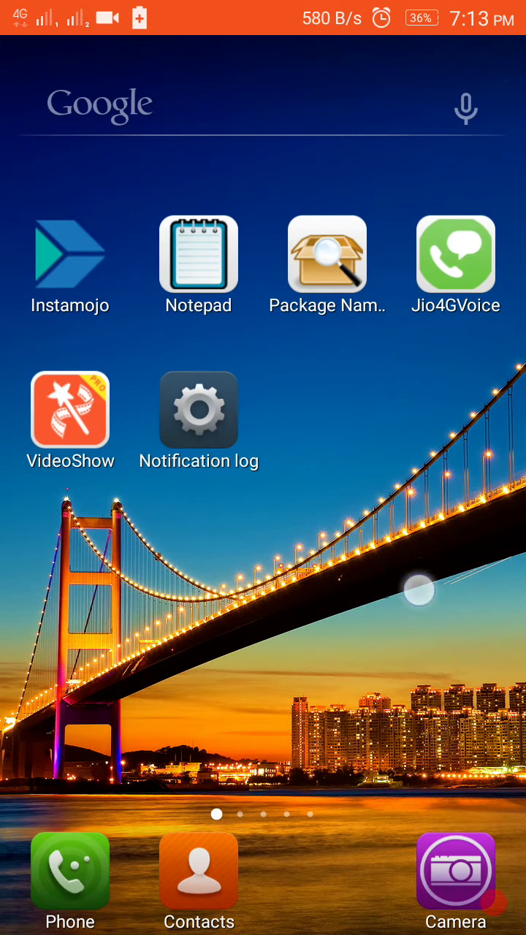
left_click_drag(416, 590, 146, 585)
mouse_move(365, 570)
left_mouse_down()
mouse_move(198, 563)
mouse_move(402, 585)
left_mouse_up()
left_click_drag(146, 608, 311, 608)
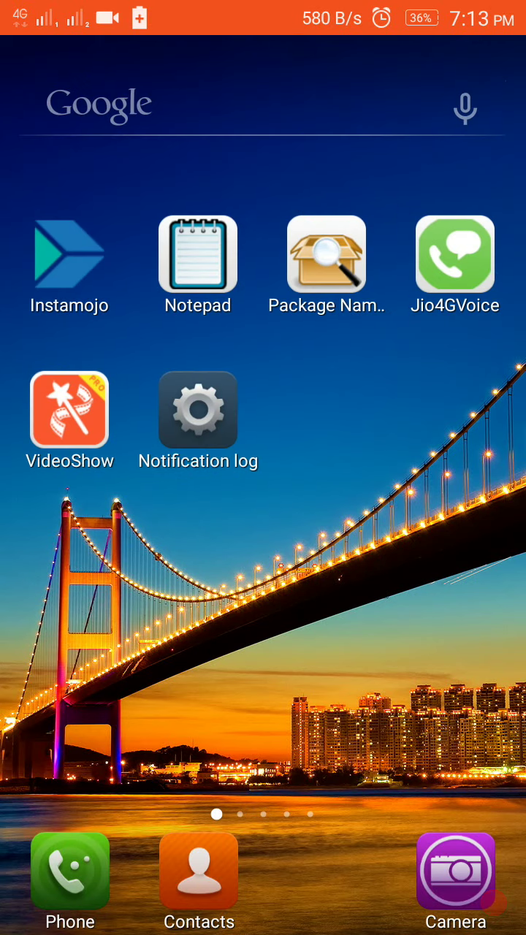
left_click_drag(421, 570, 219, 570)
left_click_drag(402, 540, 183, 541)
mouse_move(336, 539)
left_mouse_down()
mouse_move(146, 541)
mouse_move(175, 540)
left_mouse_up()
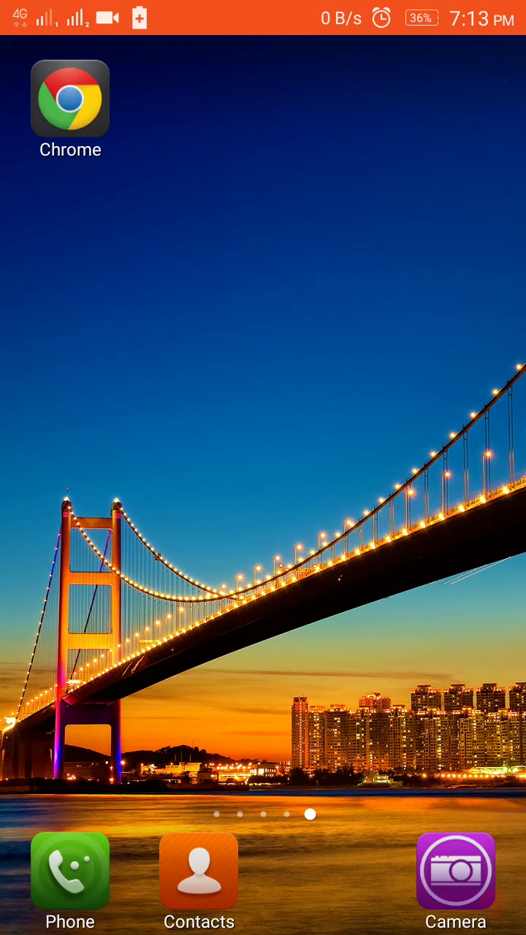
In Chrome, open the downloaded APK to install The Aryan Shaw app
left_click(39, 131)
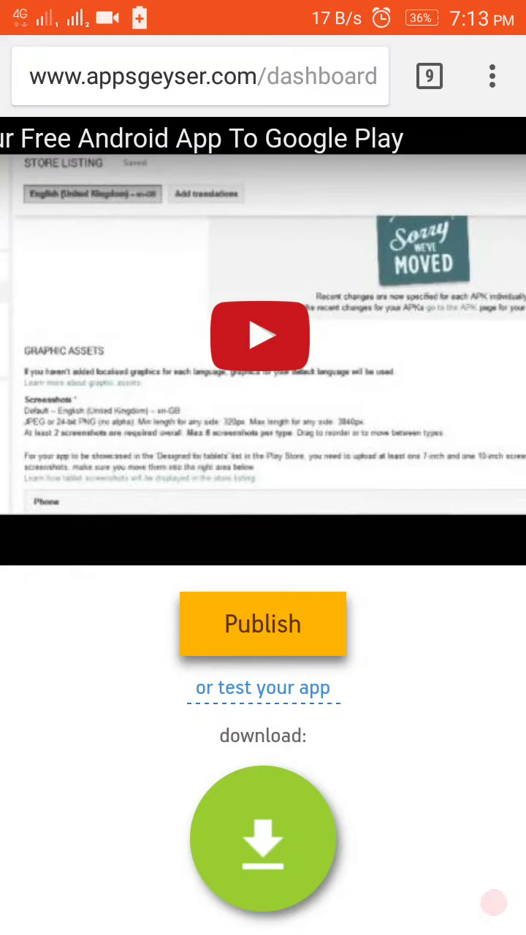
left_click(490, 103)
left_click(382, 286)
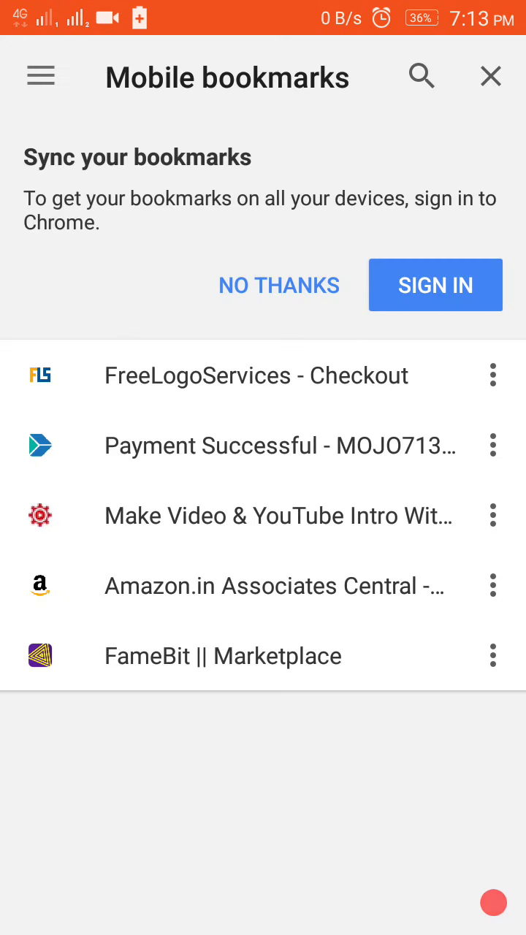
left_click(489, 73)
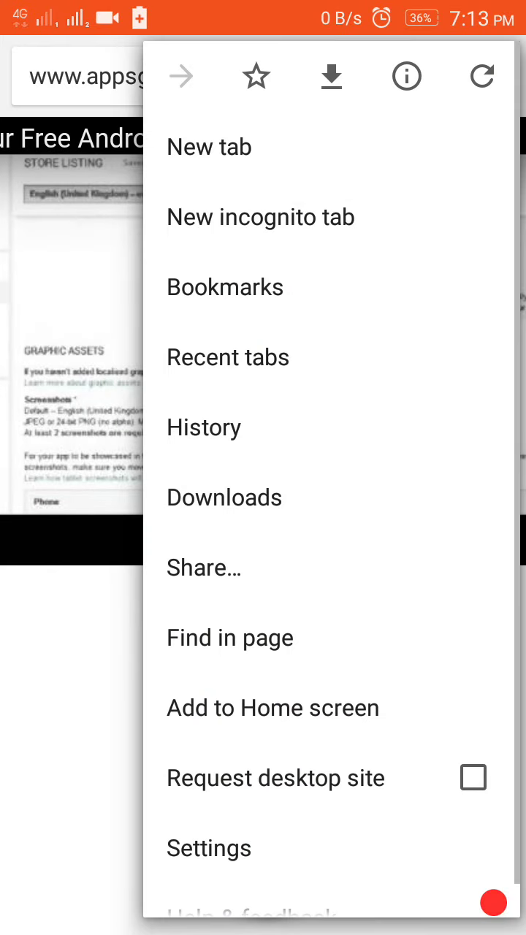
left_click(225, 498)
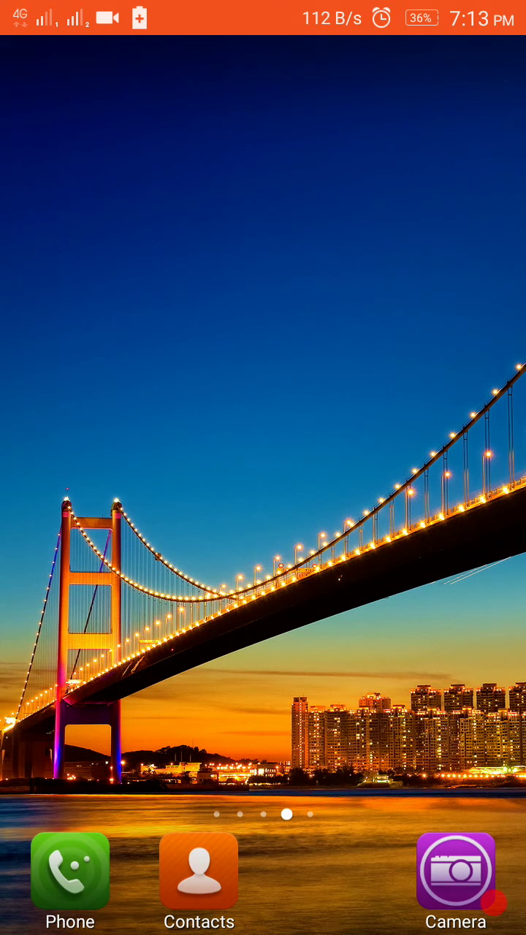
Find The Aryan Shaw shortcut and move it onto its own new home screen page
left_click_drag(278, 660, 423, 660)
left_click_drag(242, 650, 388, 650)
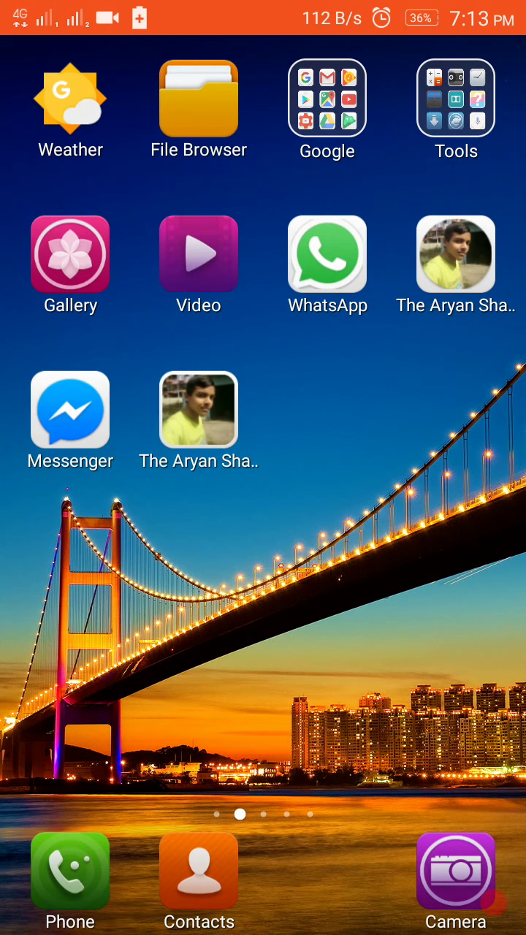
left_click(324, 591)
left_click(198, 410)
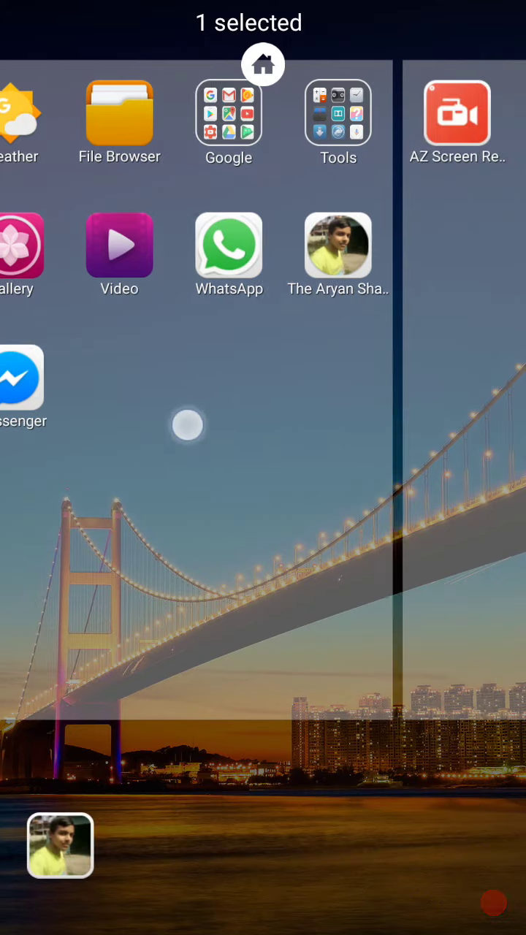
left_click_drag(193, 420, 409, 411)
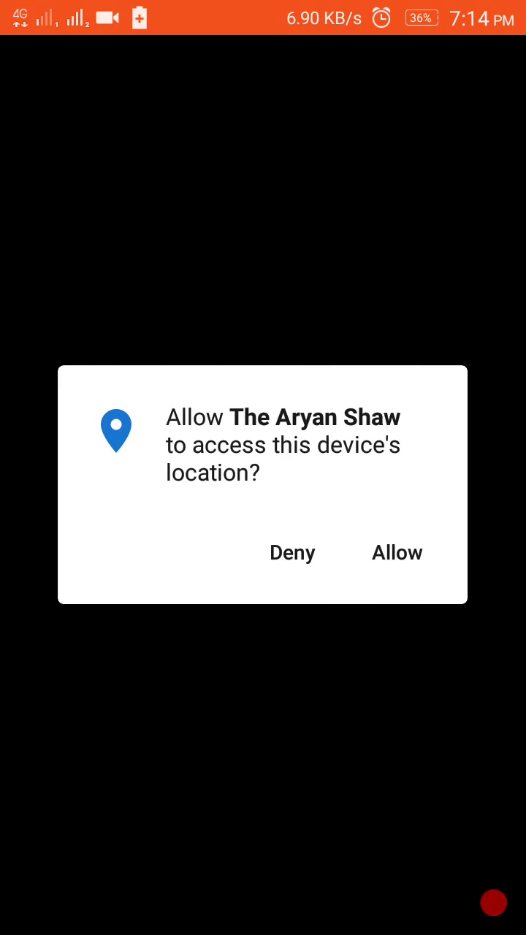
Allow location access and view the app's About information from the navigation drawer
left_click(396, 553)
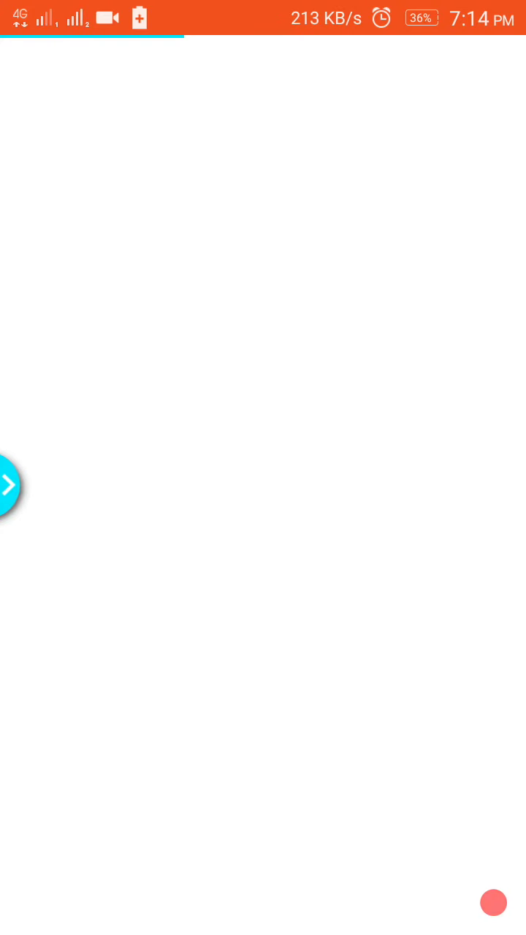
left_click(13, 484)
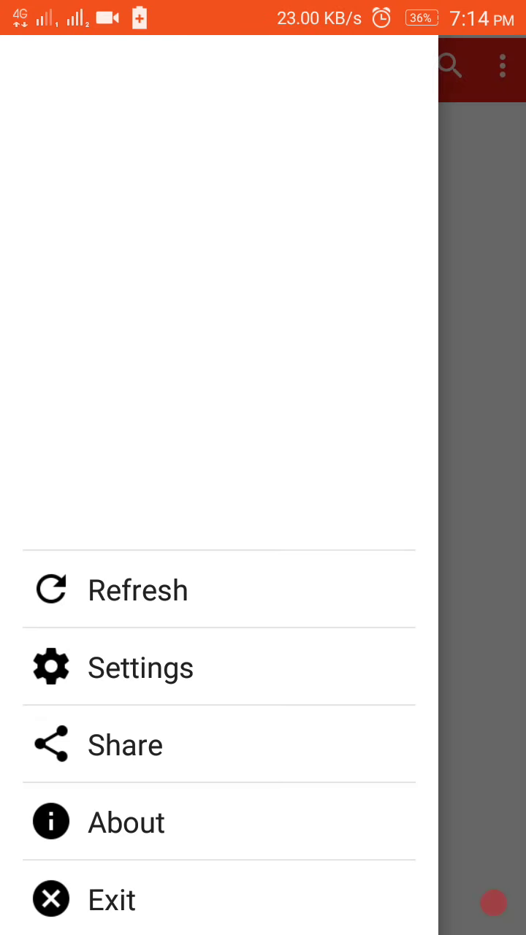
left_click_drag(361, 612, 182, 638)
left_click_drag(3, 622, 131, 622)
left_click(125, 823)
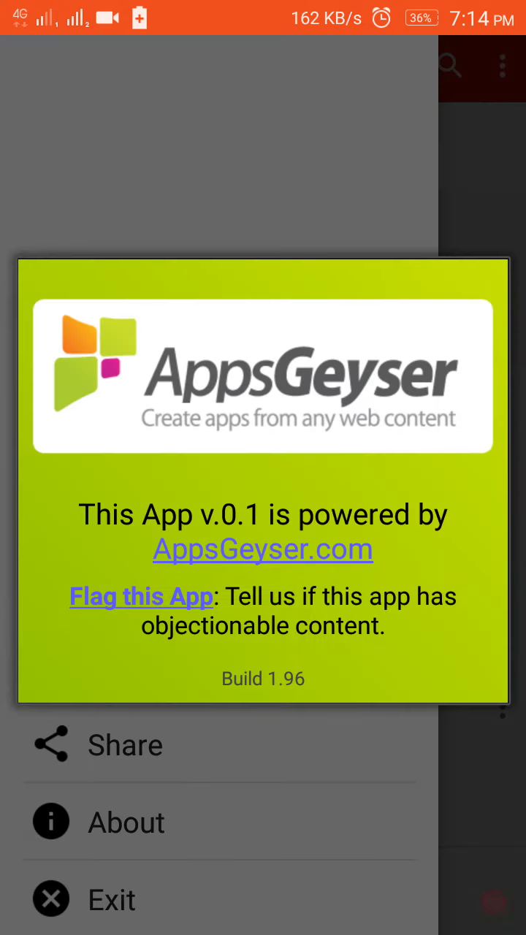
left_click(177, 781)
left_click(109, 821)
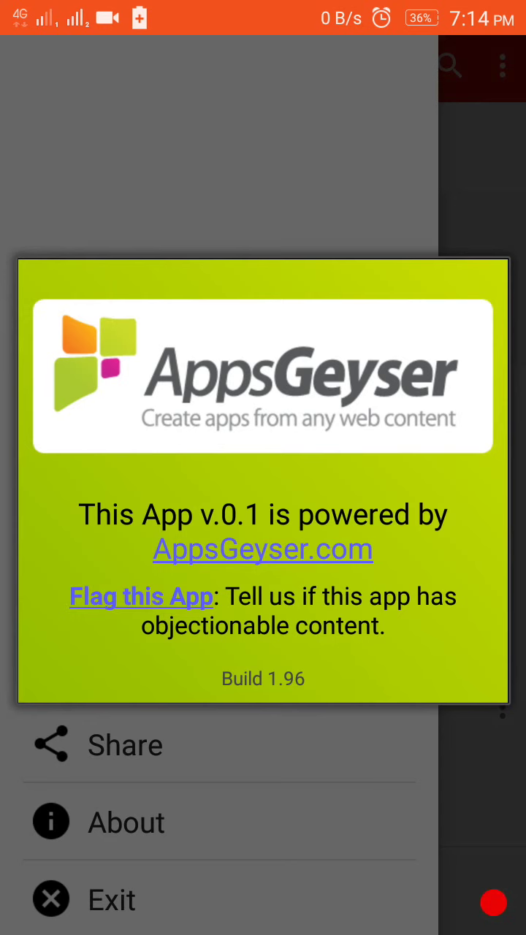
left_click(178, 781)
Check Settings > Information about application, then go back to the channel page
left_click(140, 667)
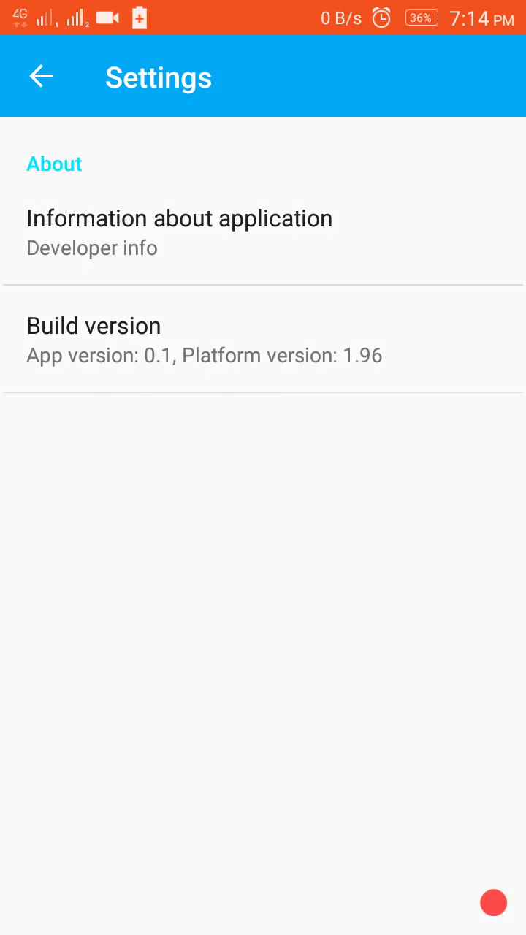
left_click(288, 223)
left_click(200, 852)
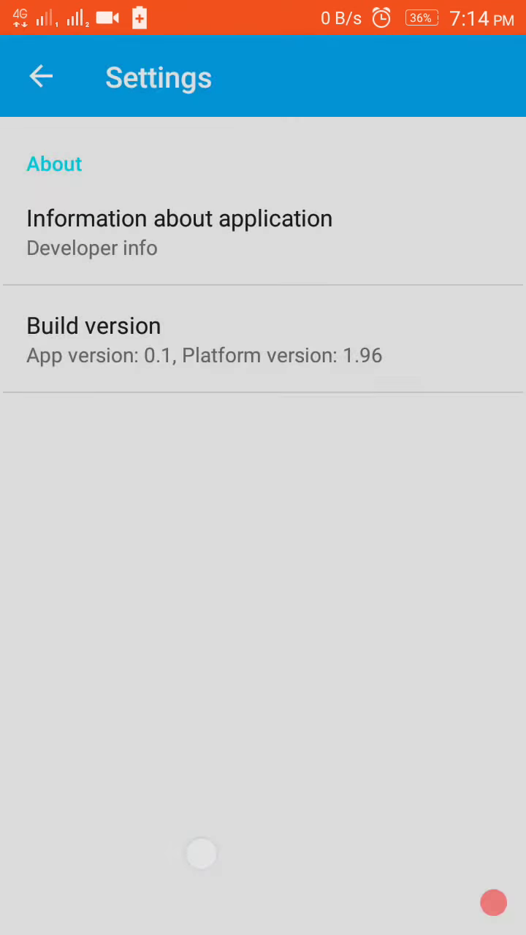
left_click(41, 76)
Browse the channel page and switch to its VIDEOS list
left_click_drag(248, 762, 73, 763)
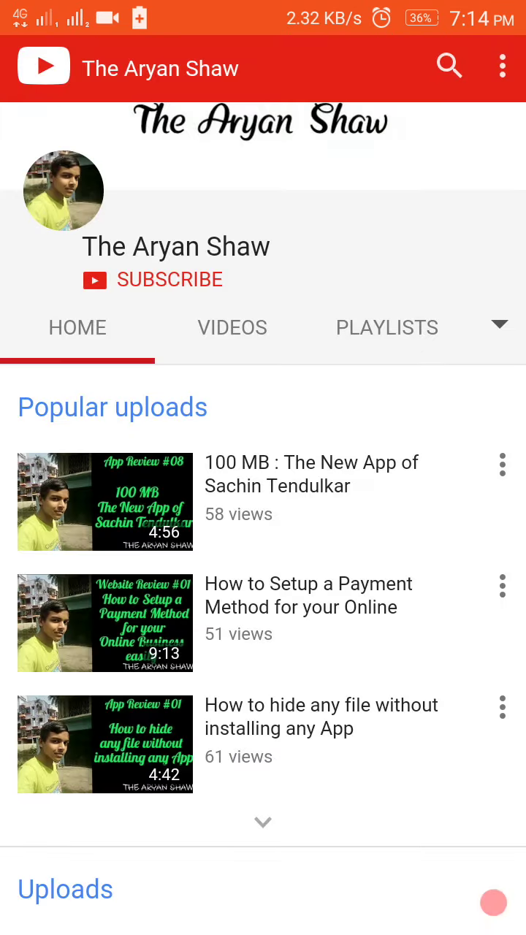
scroll(202, 738, "down", 10)
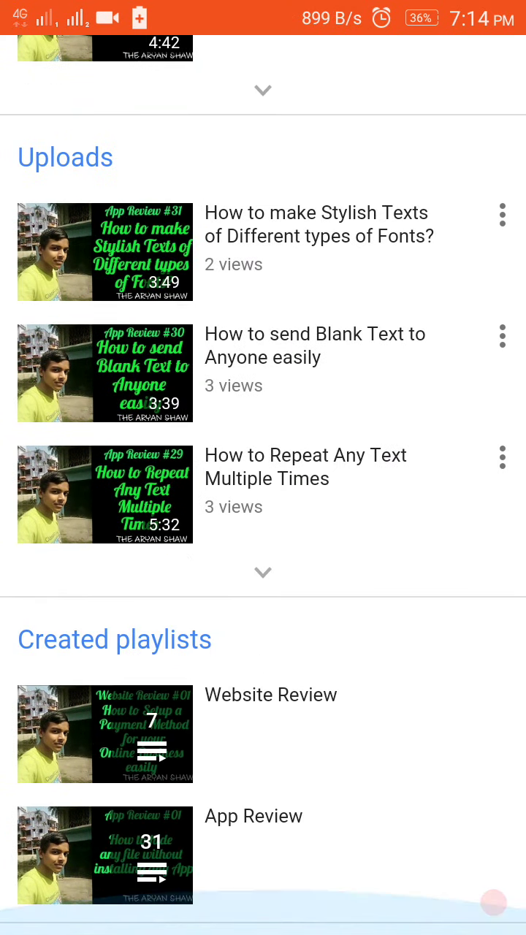
left_click_drag(7, 511, 365, 512)
left_click_drag(249, 698, 73, 697)
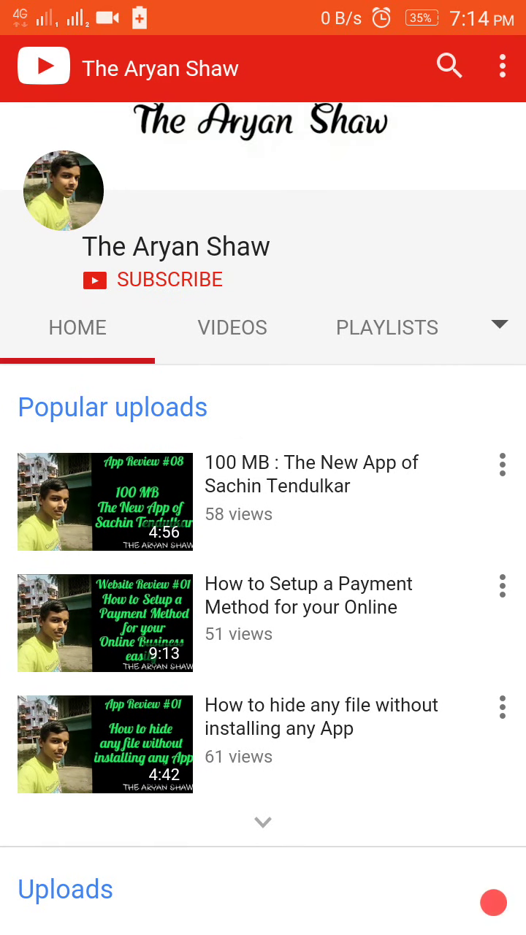
left_click(232, 328)
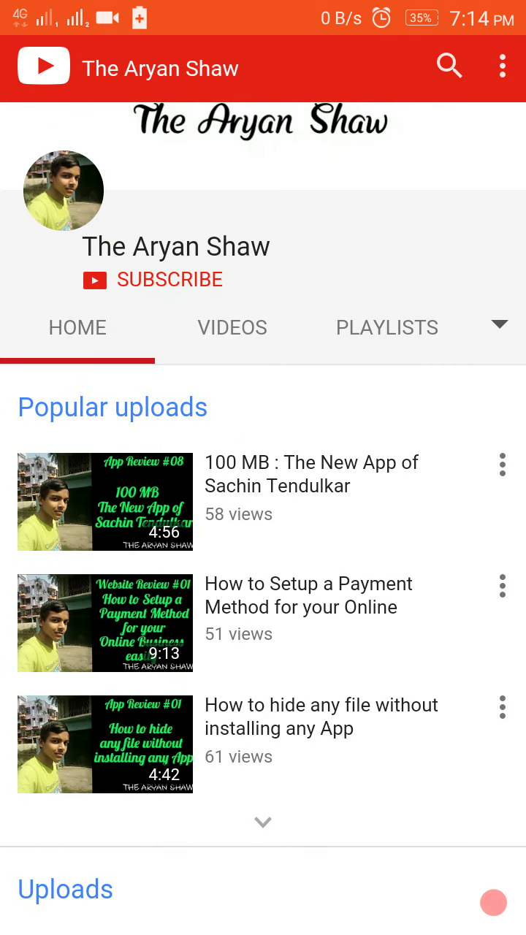
View the channel's About description, then open channel search and focus the Search Channel field
left_click(500, 325)
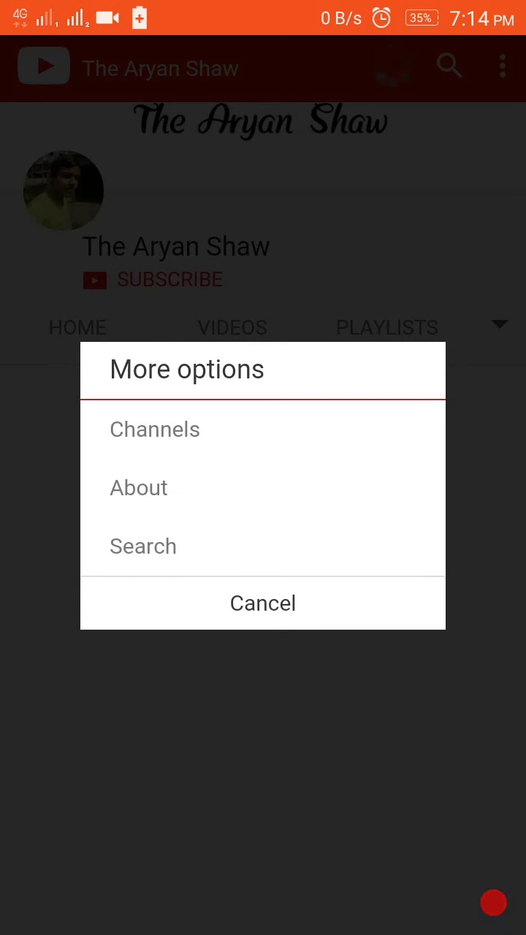
left_click(334, 492)
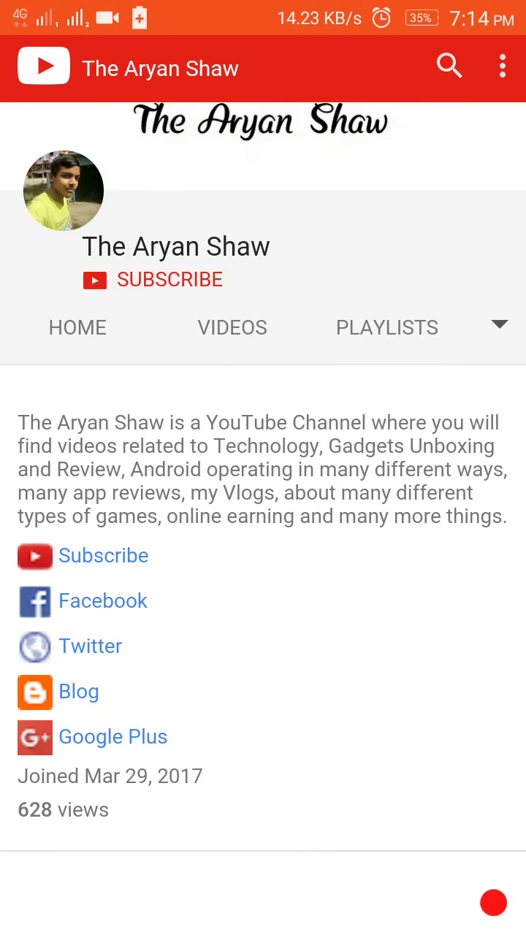
left_click(499, 357)
left_click(292, 540)
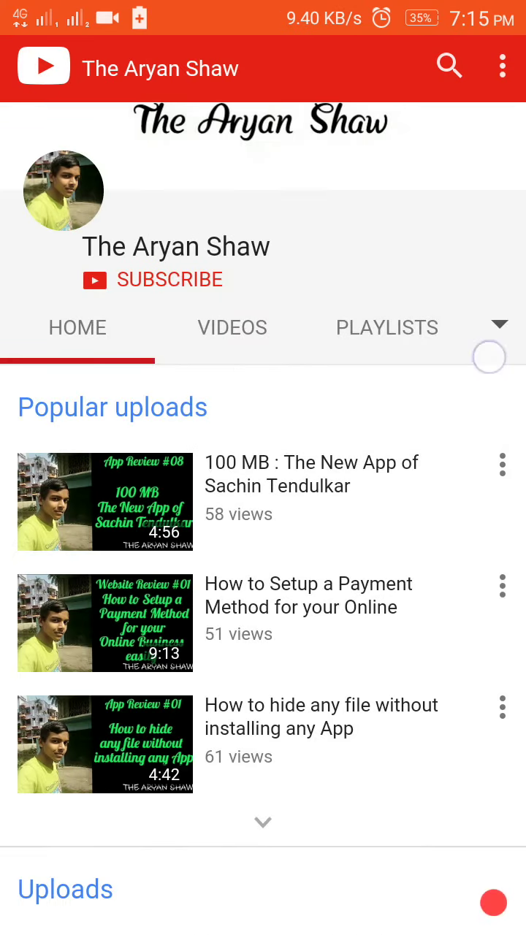
left_click(300, 545)
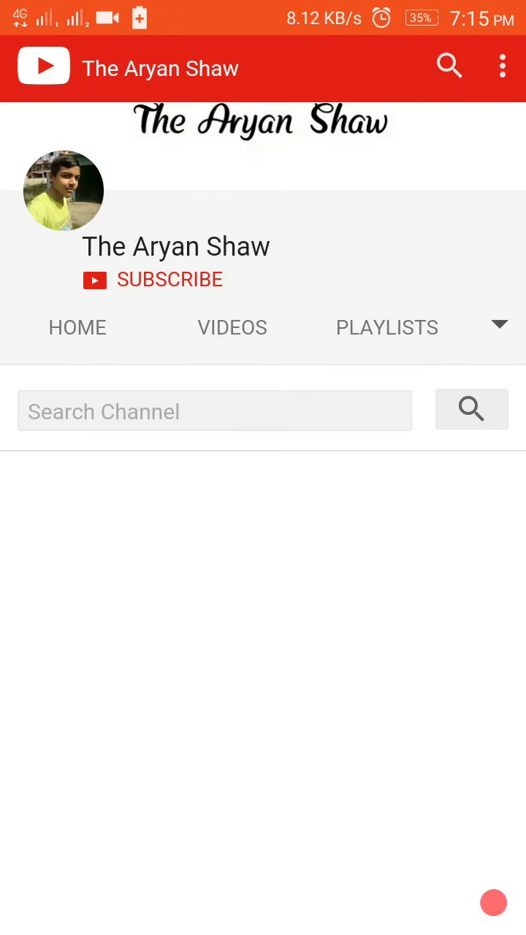
left_click(315, 393)
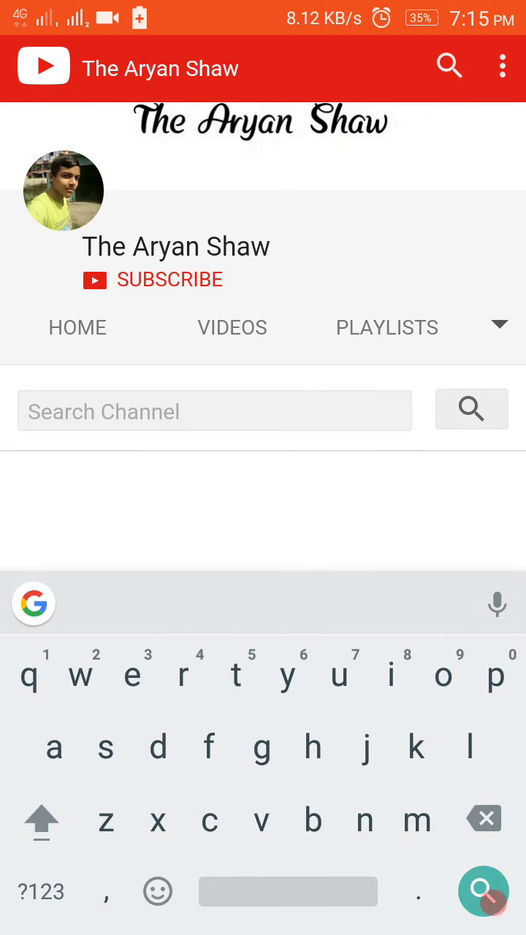
Search the channel for 'app' and scroll through the video results
type("app")
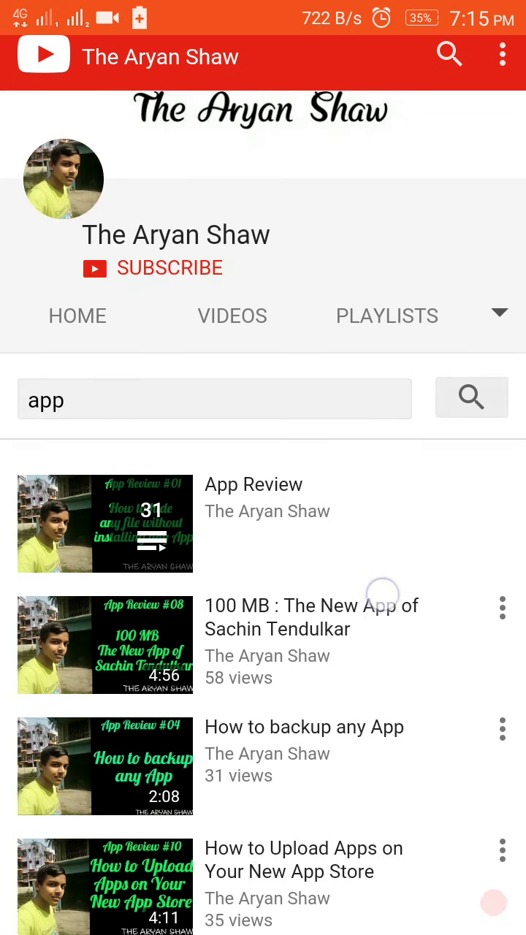
scroll(380, 595, "down", 5)
scroll(296, 687, "down", 3)
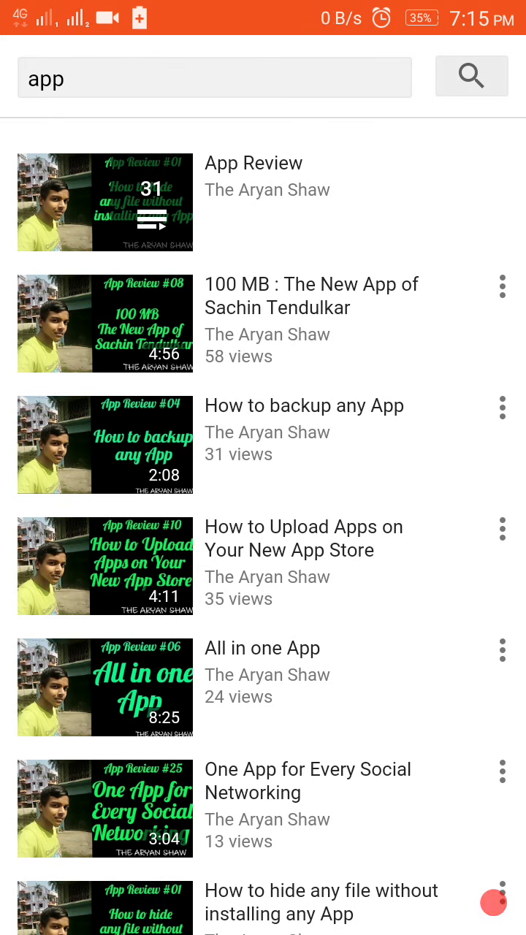
left_click_drag(370, 453, 407, 329)
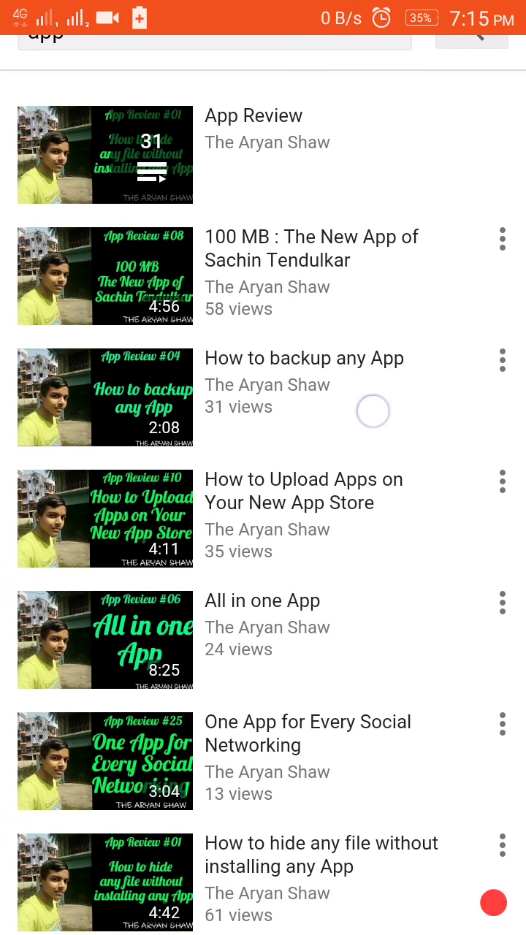
left_click_drag(431, 281, 475, 147)
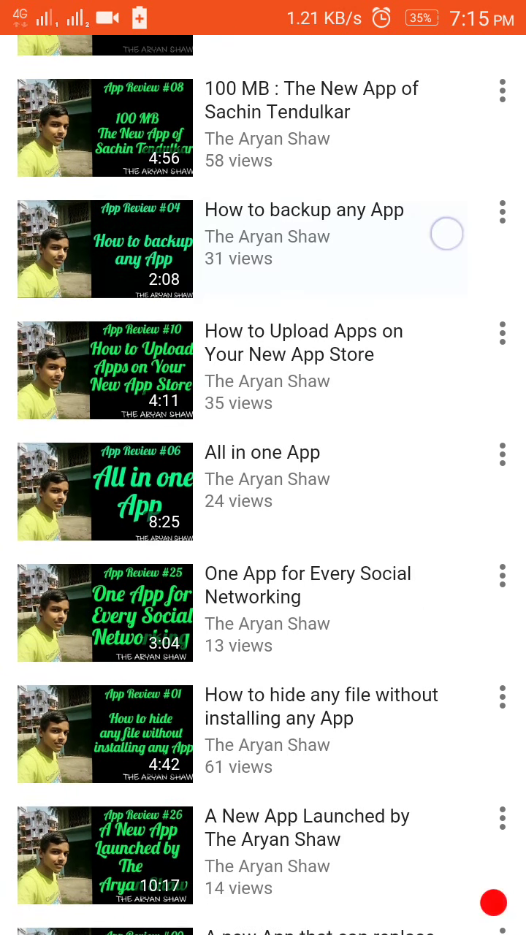
left_click_drag(427, 365, 461, 268)
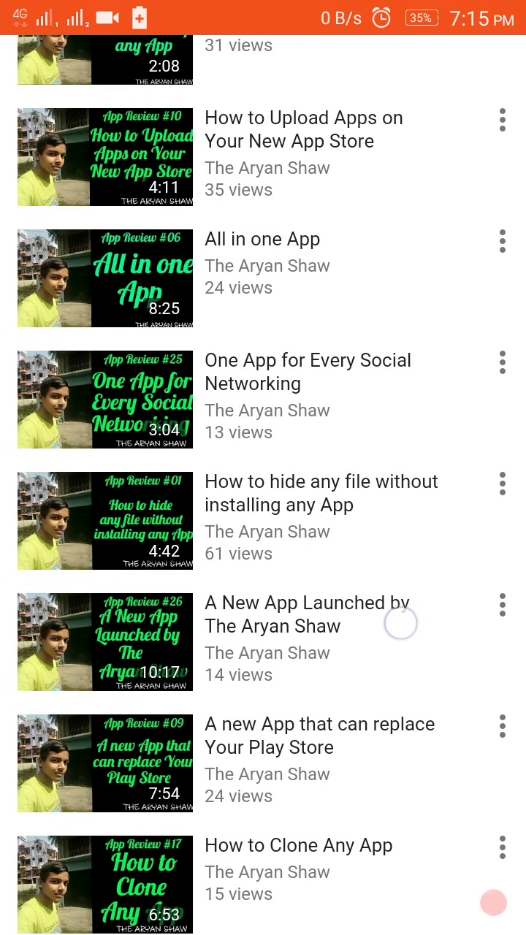
left_click_drag(401, 622, 449, 484)
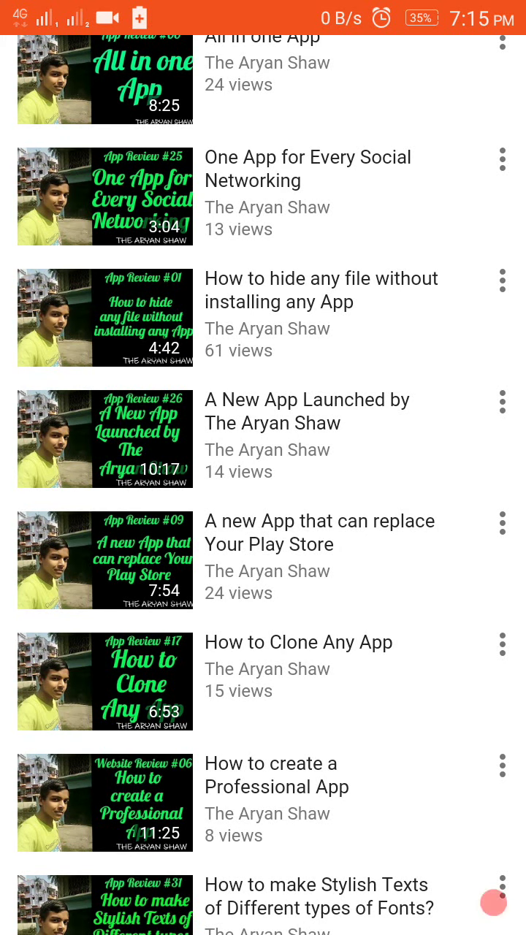
mouse_move(424, 507)
left_mouse_down()
mouse_move(411, 411)
mouse_move(414, 376)
left_mouse_up()
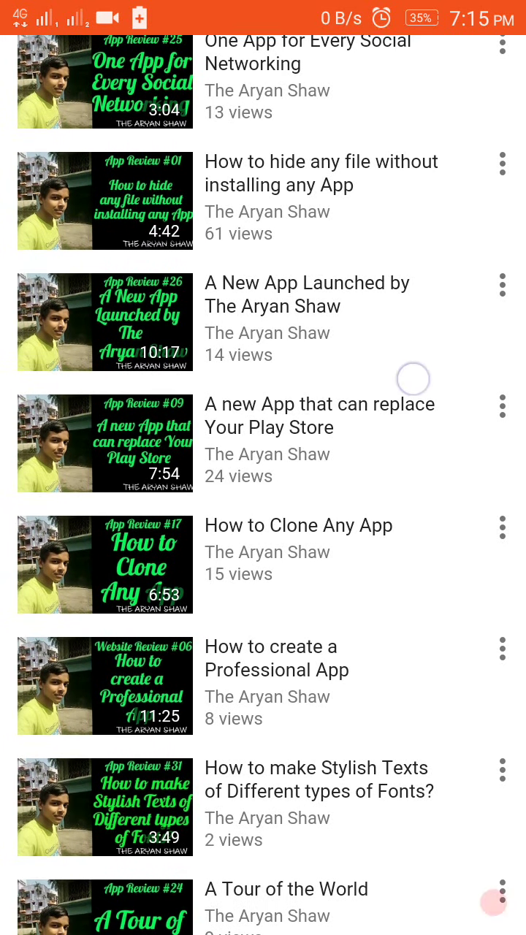
Browse further down the uploads list, then bring up the exit confirmation
left_click(494, 903)
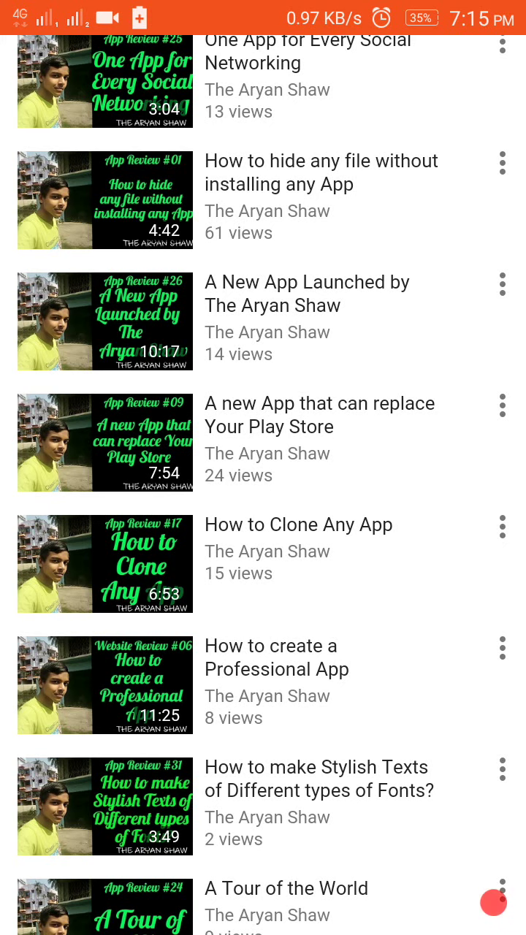
left_click_drag(441, 292, 440, 133)
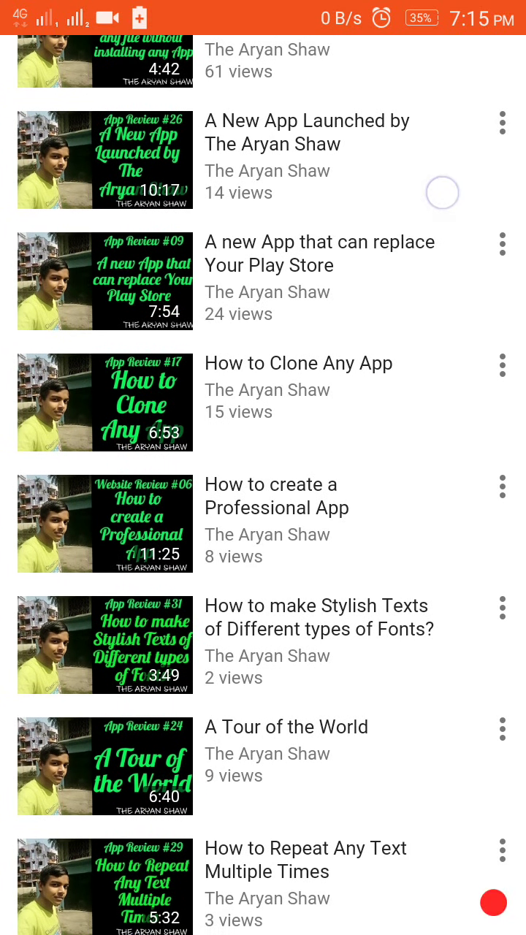
left_click_drag(370, 547, 389, 466)
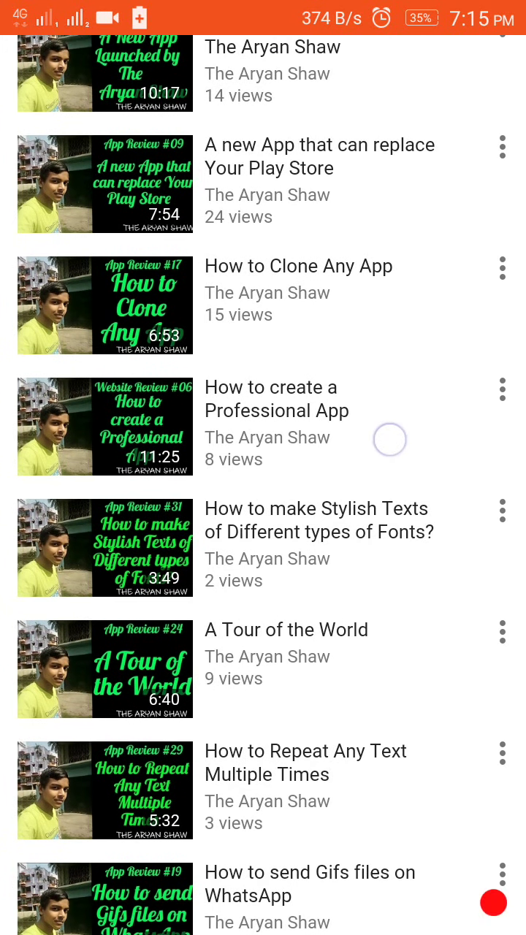
left_click_drag(389, 440, 388, 427)
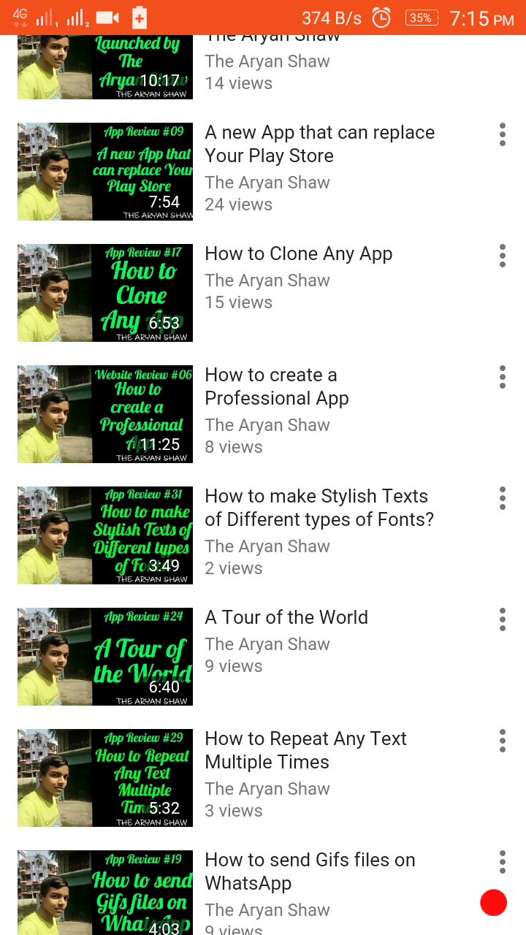
key("Escape")
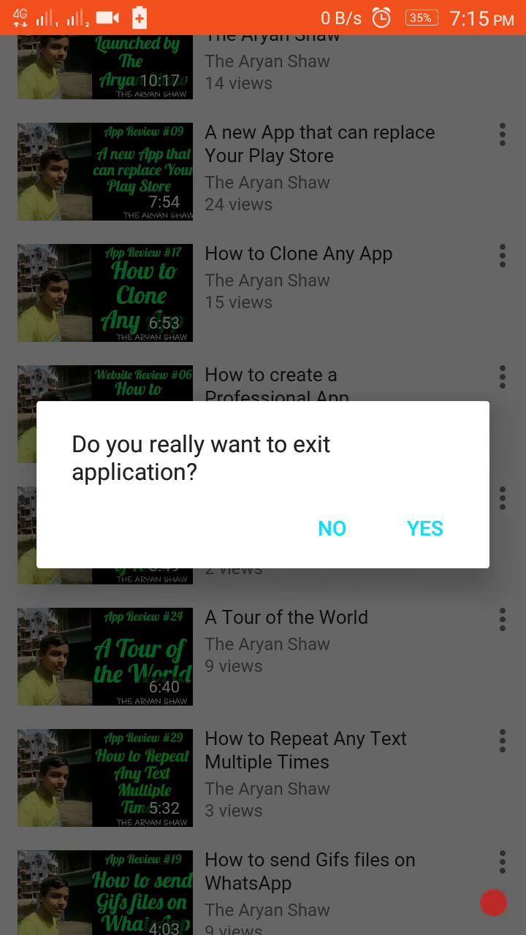
Cancel the first exit prompt, confirm YES on the second, and go to the home page holding Chrome
left_click(312, 545)
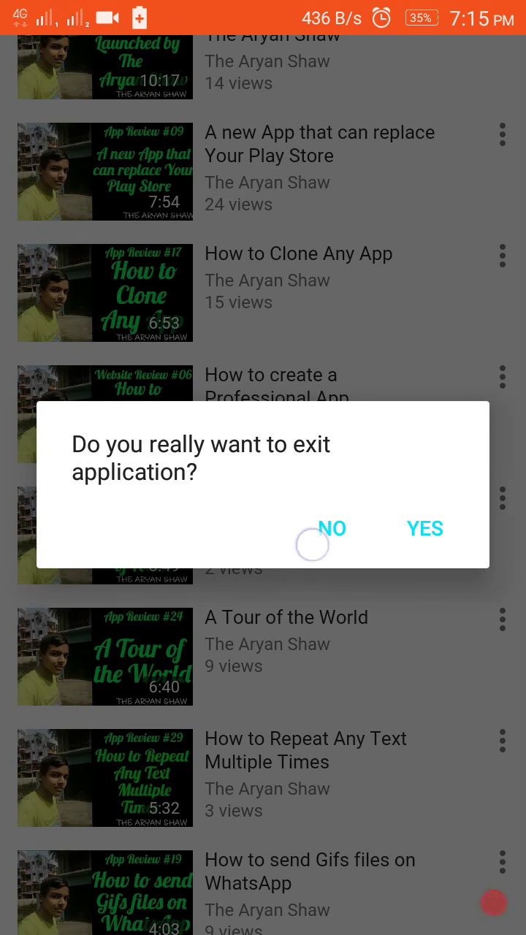
scroll(429, 559, "up", 10)
key("Escape")
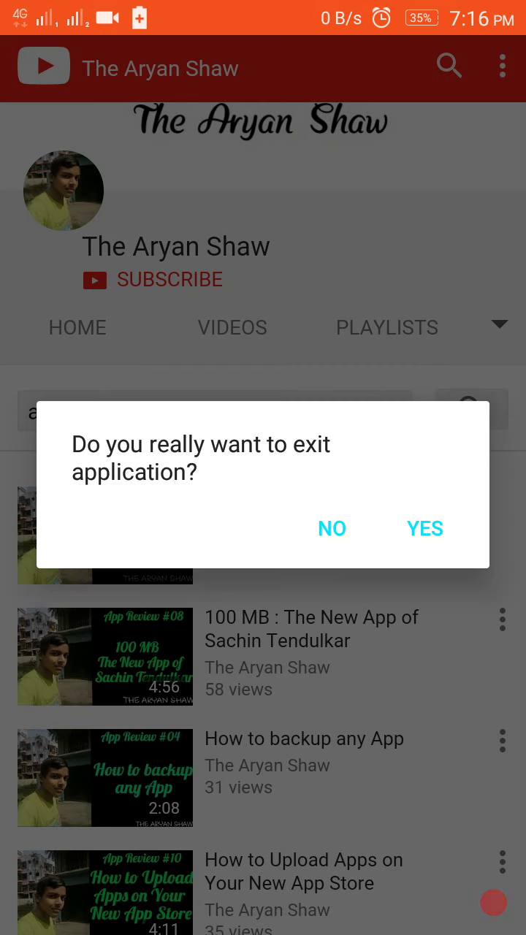
left_click(435, 540)
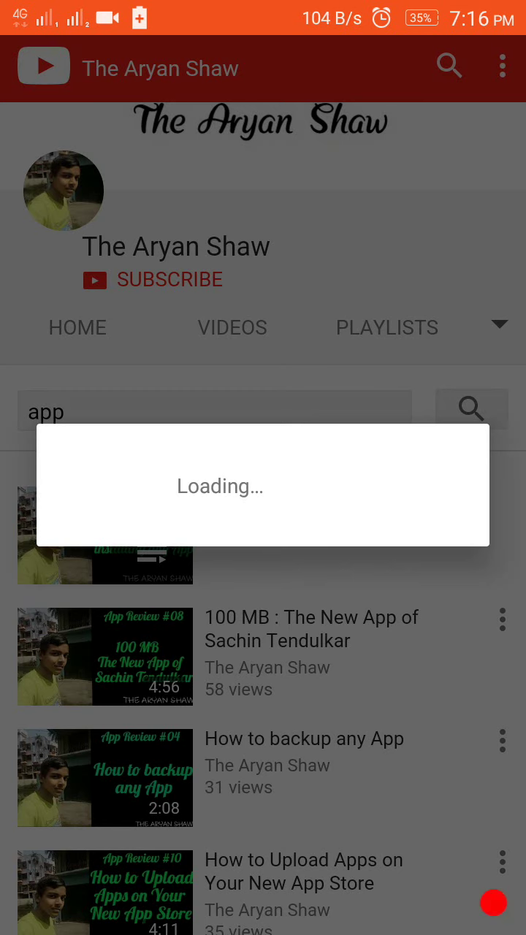
key("Home")
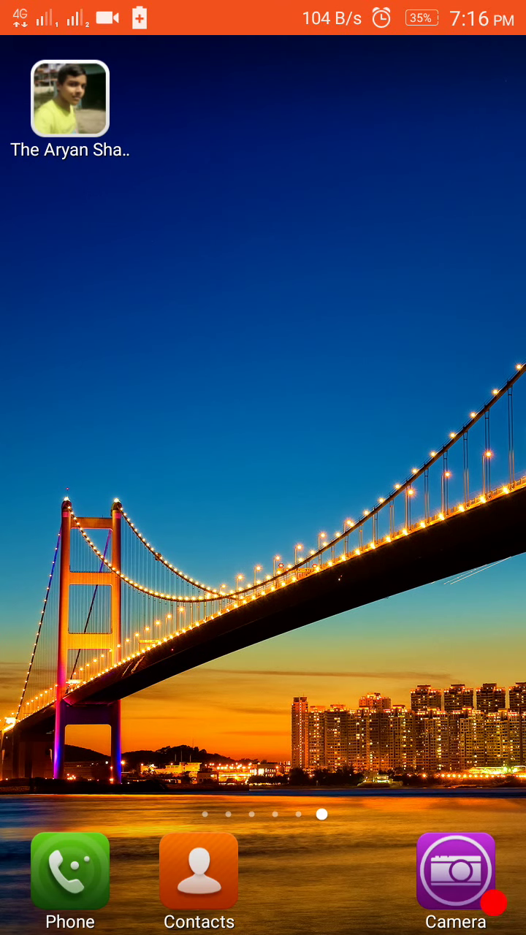
left_click_drag(183, 577, 497, 577)
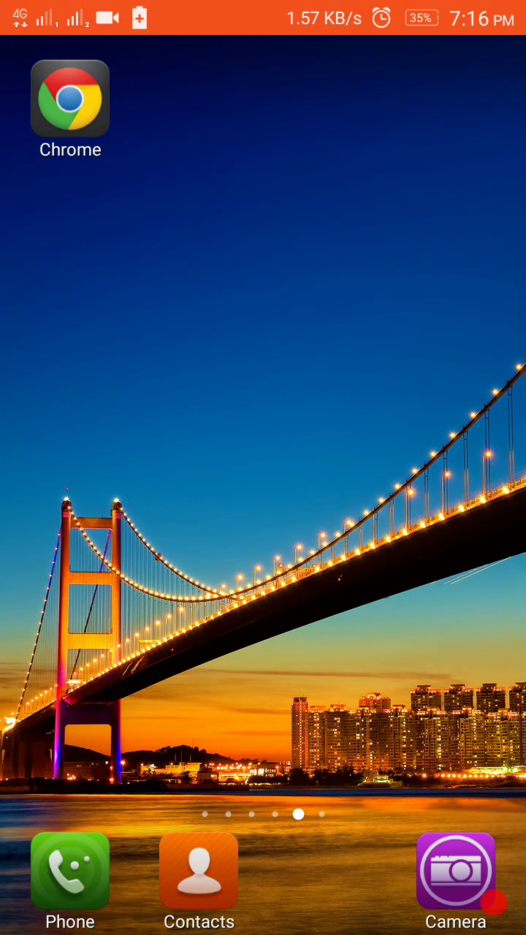
Launch Chrome and close the 'Publish your App' tutorial popup on the AppsGeyser dashboard
left_click(70, 98)
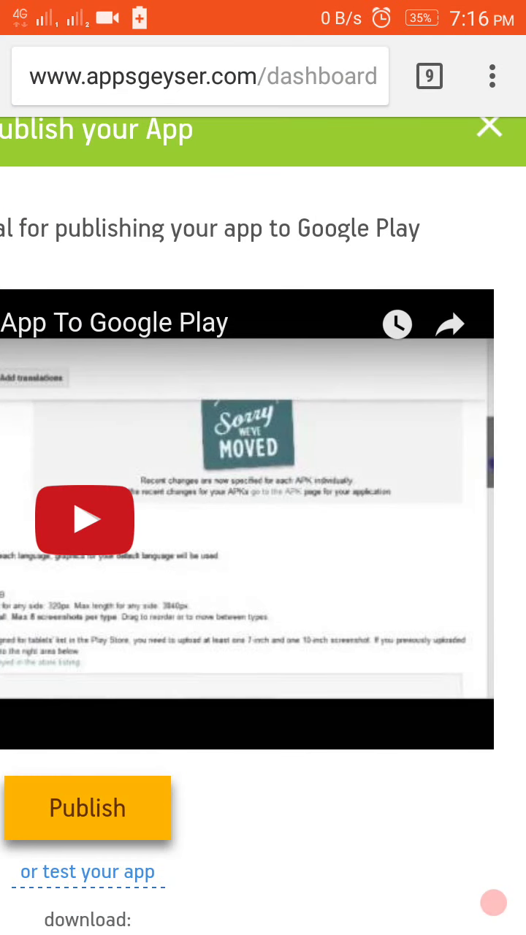
left_click(490, 127)
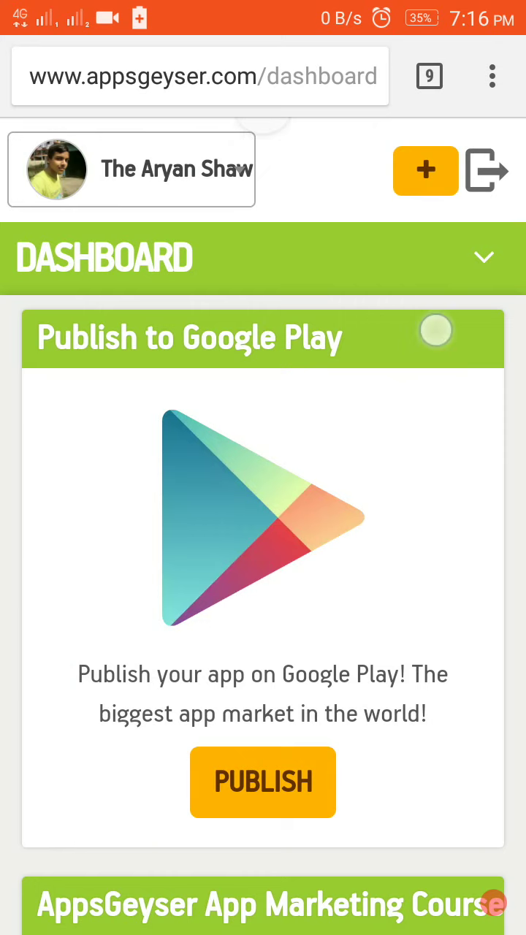
scroll(447, 275, "down", 10)
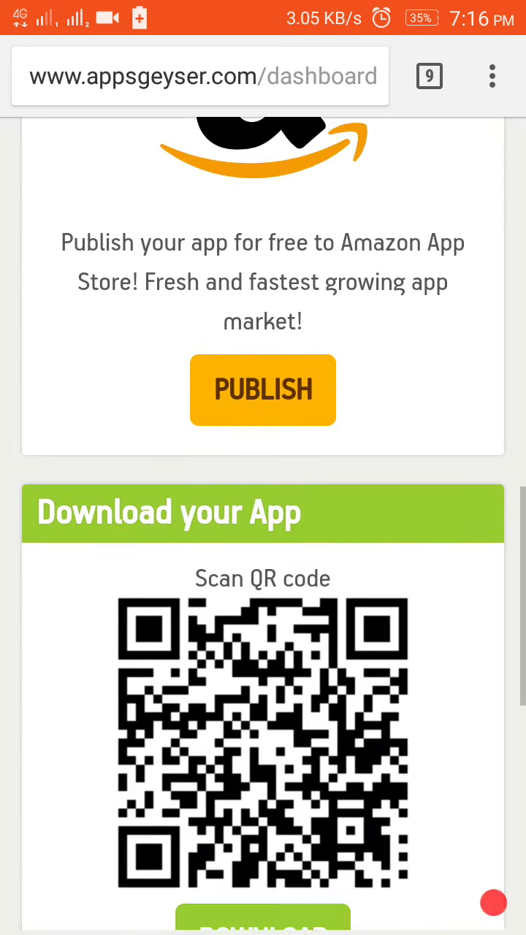
scroll(263, 526, "up", 8)
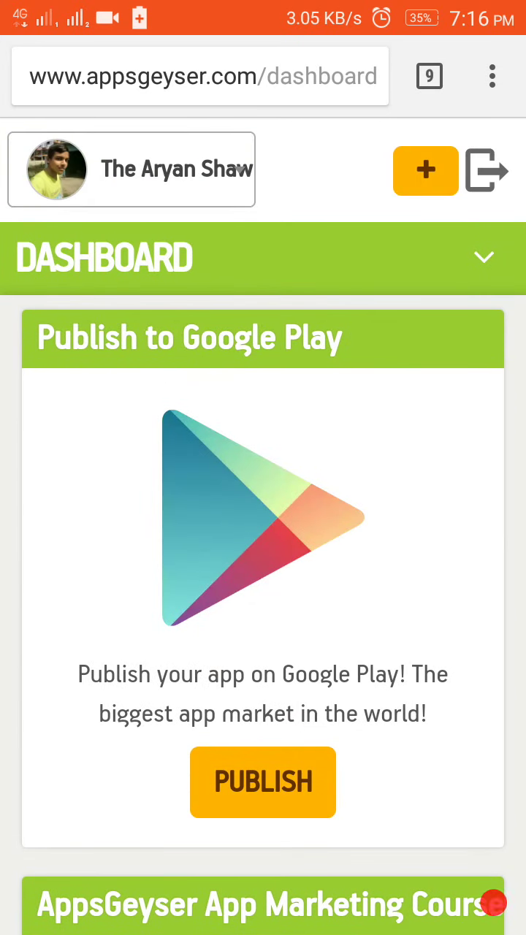
scroll(435, 604, "down", 2)
scroll(435, 604, "down", 4)
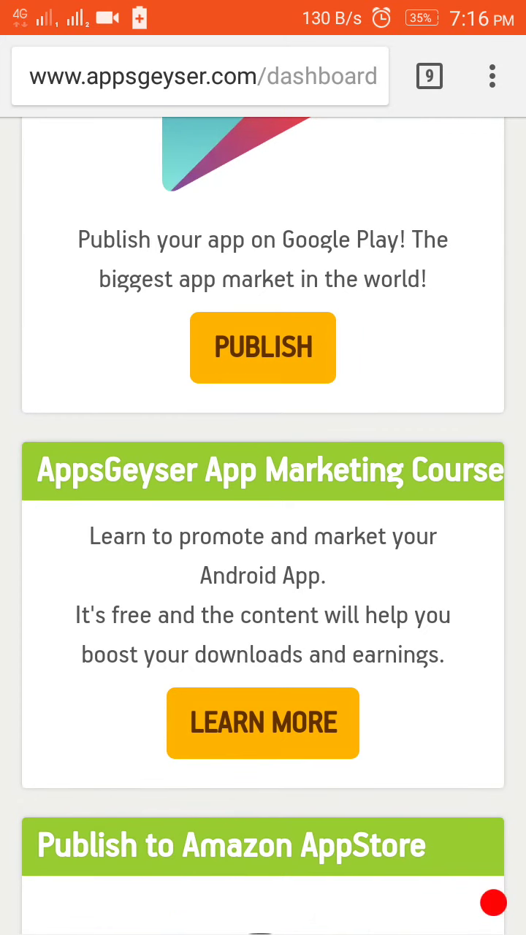
scroll(88, 646, "down", 2)
scroll(88, 646, "down", 3)
scroll(25, 576, "down", 8)
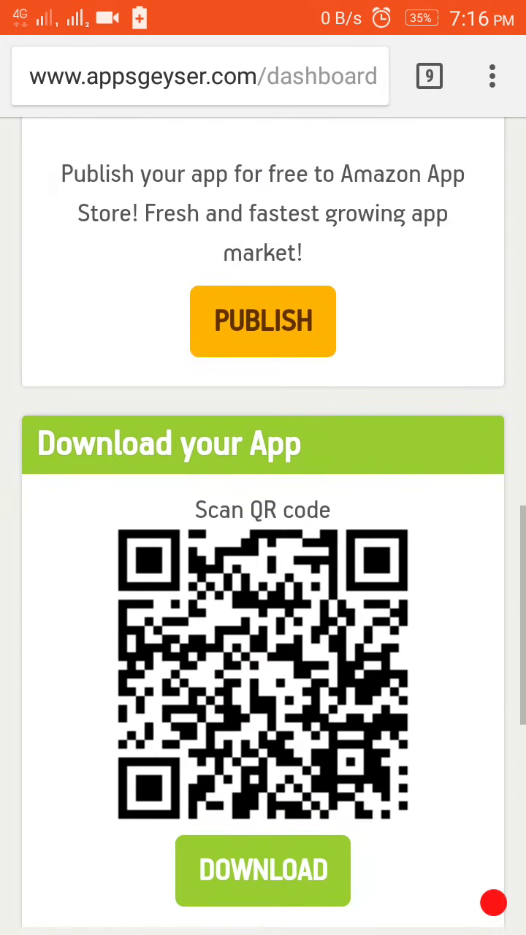
Scroll through the dashboard to the Publish to Google Play offer
scroll(70, 600, "down", 2)
scroll(115, 672, "down", 2)
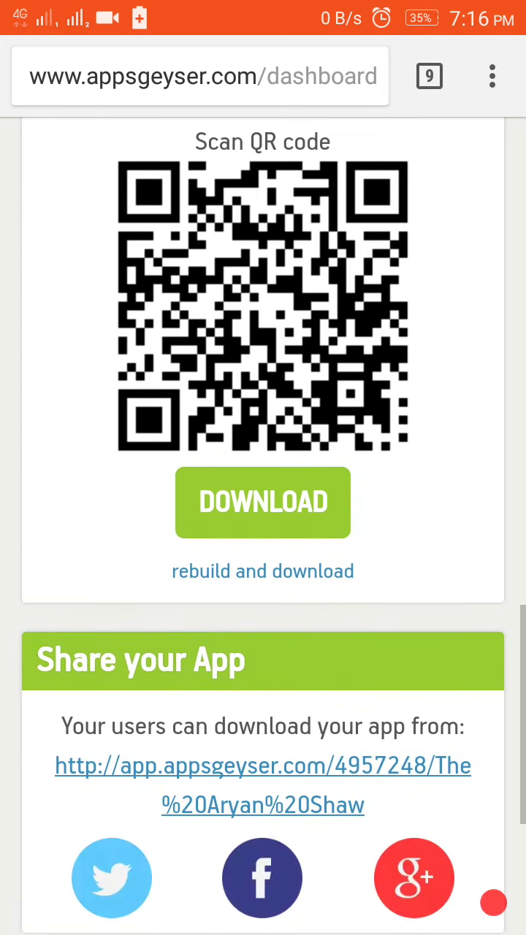
scroll(125, 789, "up", 4)
scroll(150, 704, "down", 10)
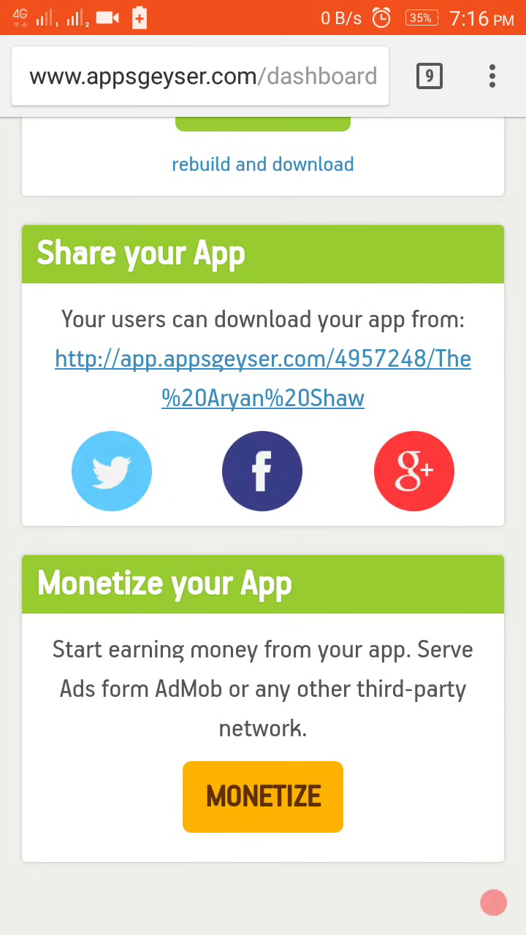
scroll(114, 597, "up", 10)
scroll(173, 811, "down", 10)
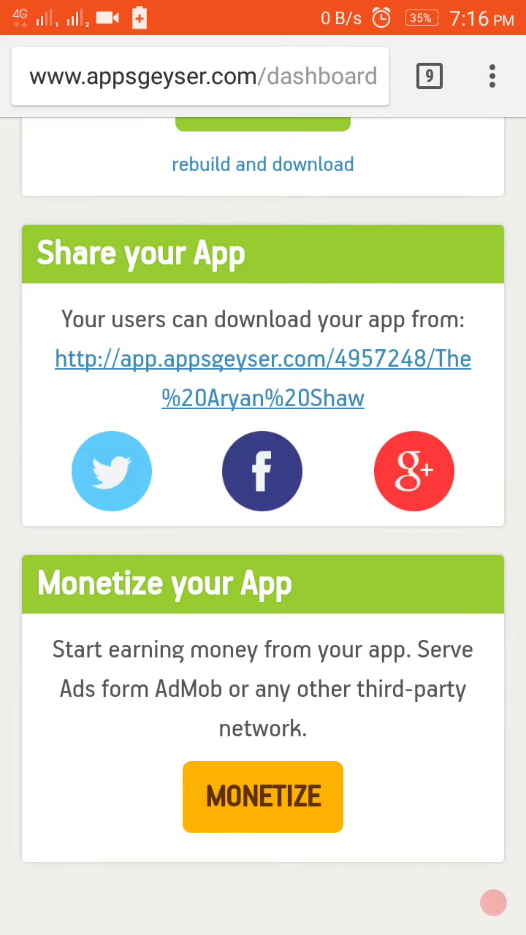
scroll(125, 695, "up", 10)
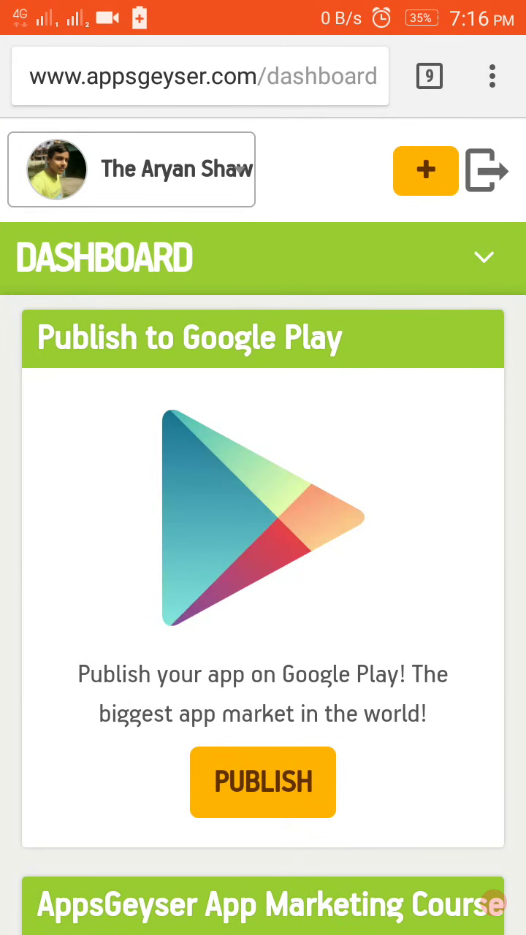
scroll(209, 420, "down", 1)
scroll(211, 361, "up", 1)
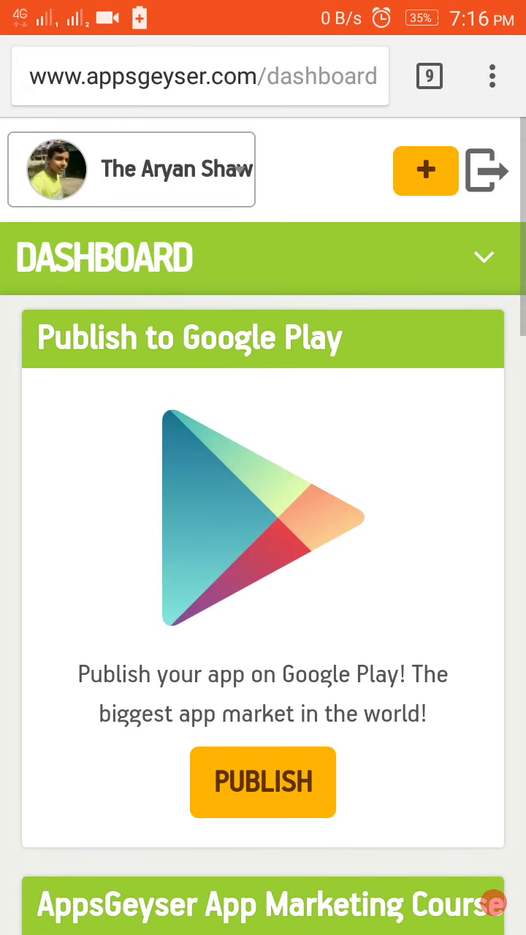
left_click(153, 382)
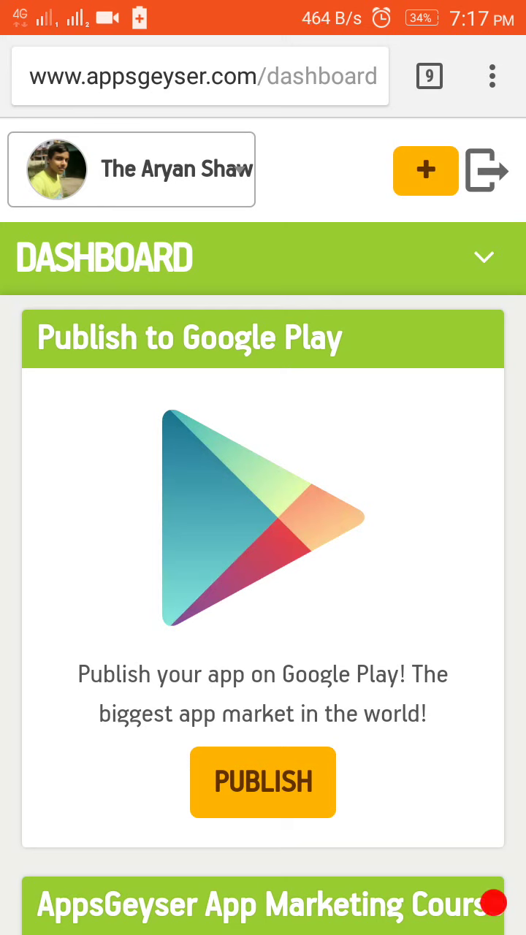
left_click(439, 76)
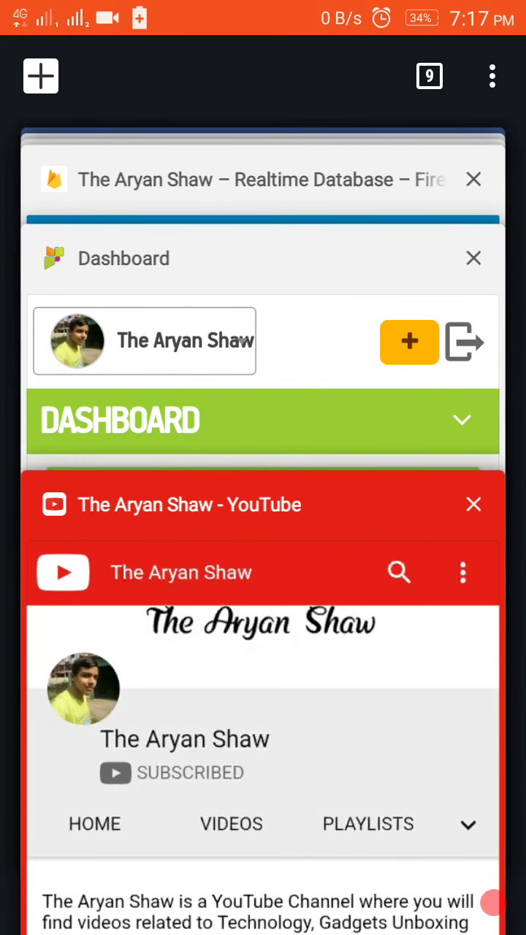
Open a new blank Chrome tab, then go home and swipe to the neighbouring home screen page
left_click(38, 77)
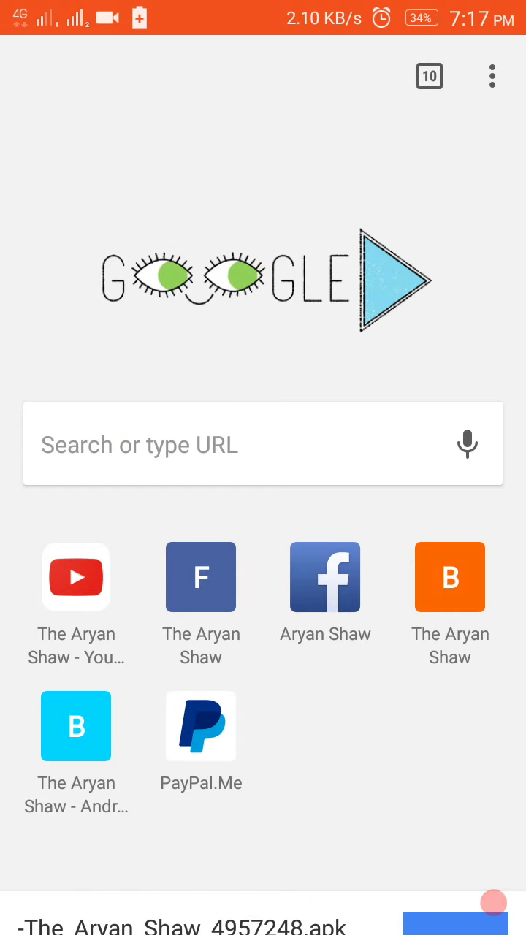
key("Home")
left_click_drag(207, 635, 309, 686)
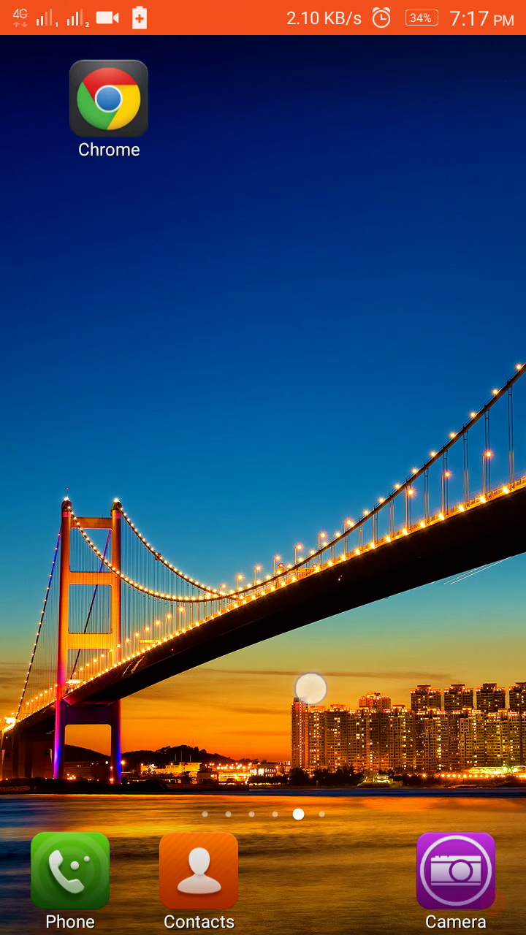